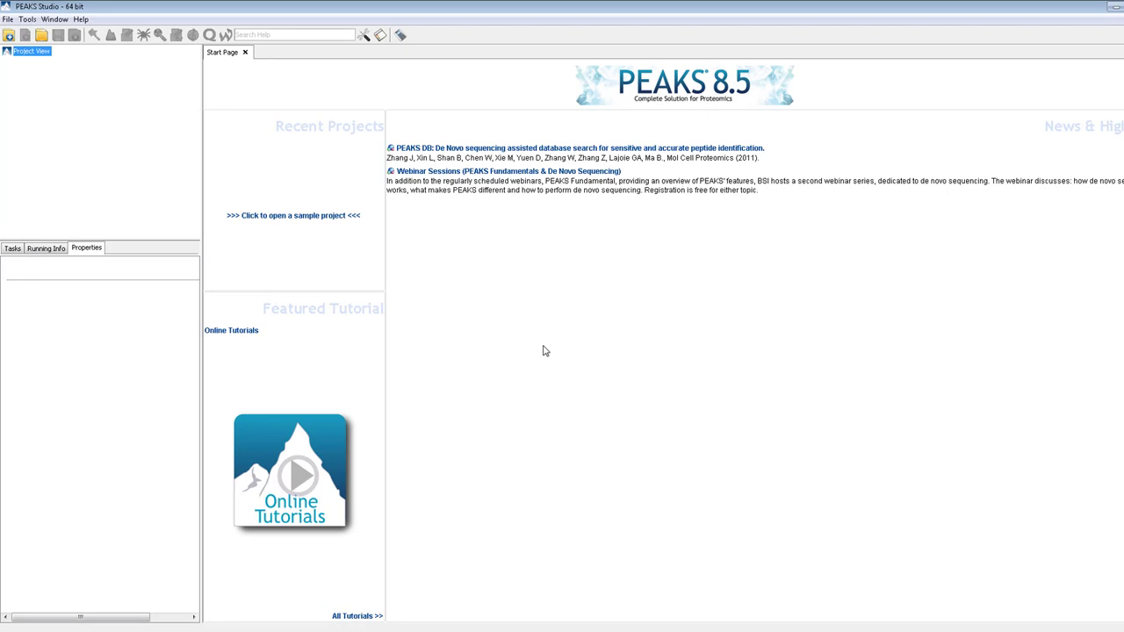
Create a new project with the four ANG2CON raw files, each added as its own sample
left_click(7, 20)
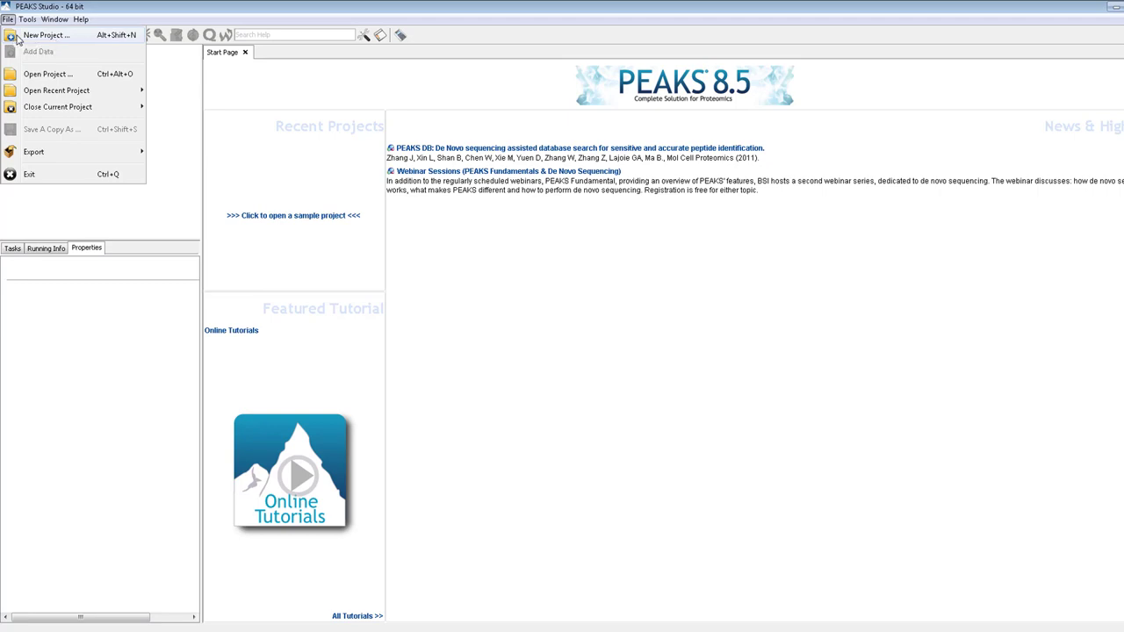
left_click(12, 38)
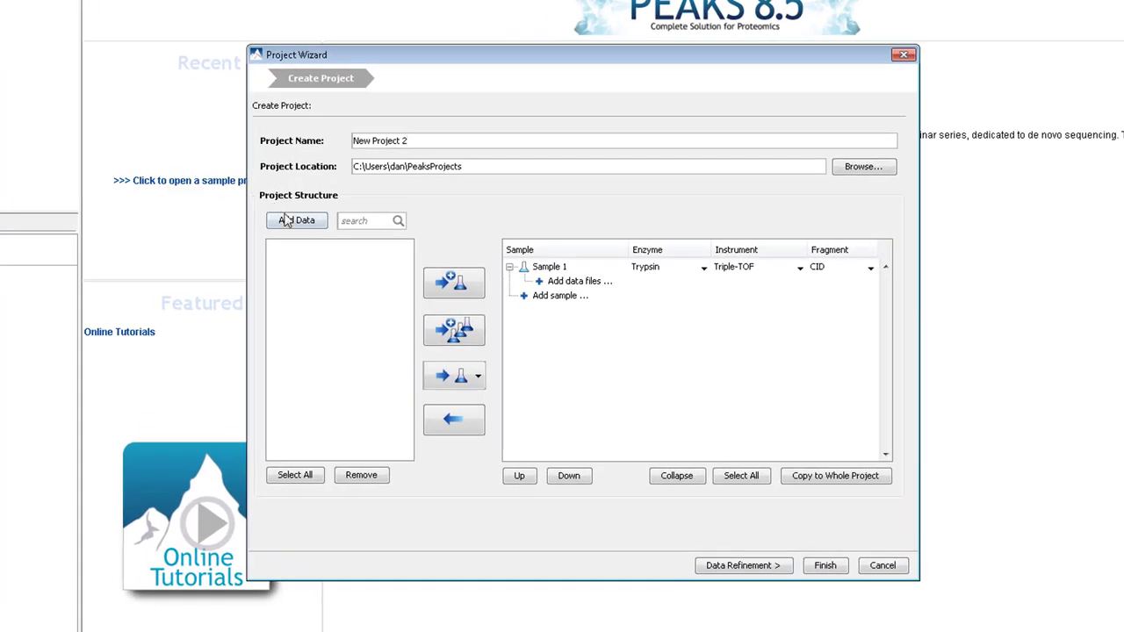
left_click(299, 223)
left_click(455, 210)
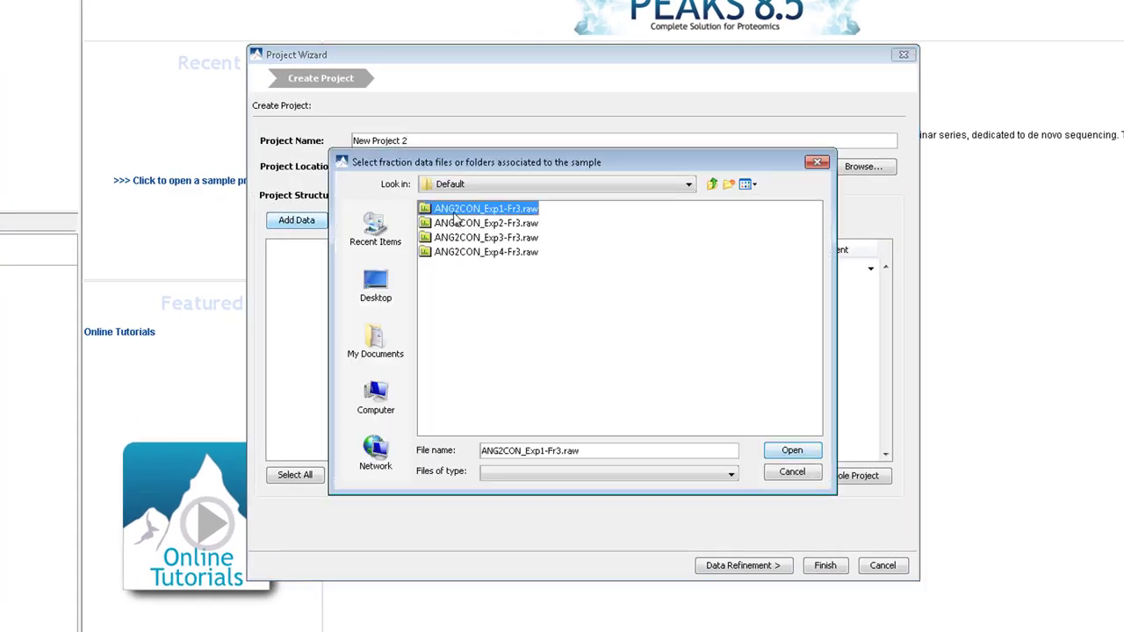
left_click(479, 255, "shift")
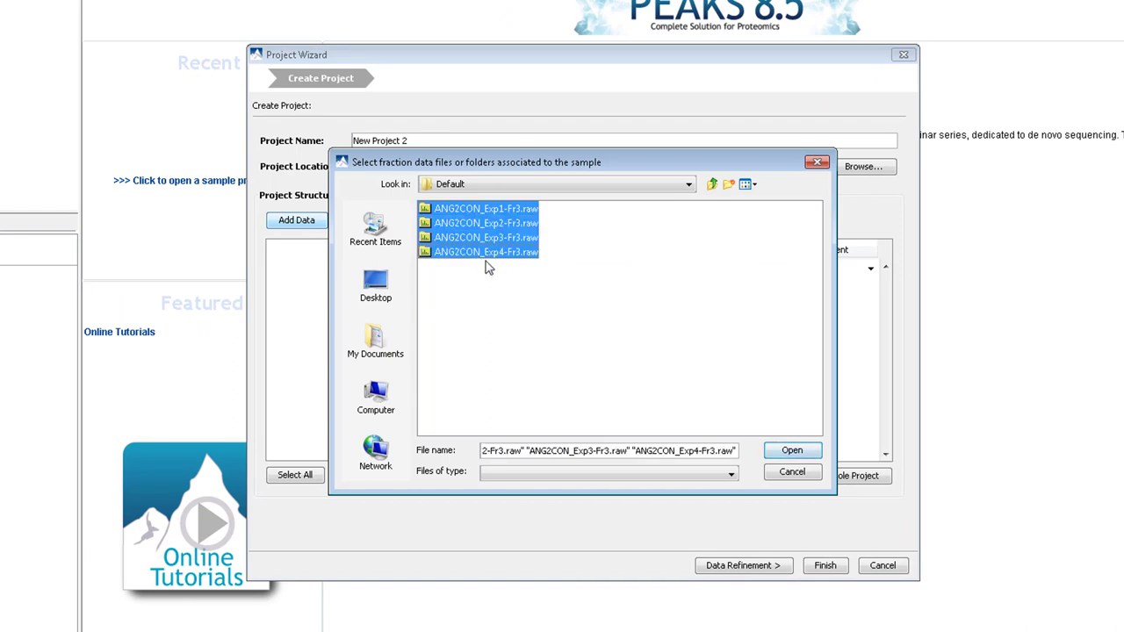
left_click(776, 453)
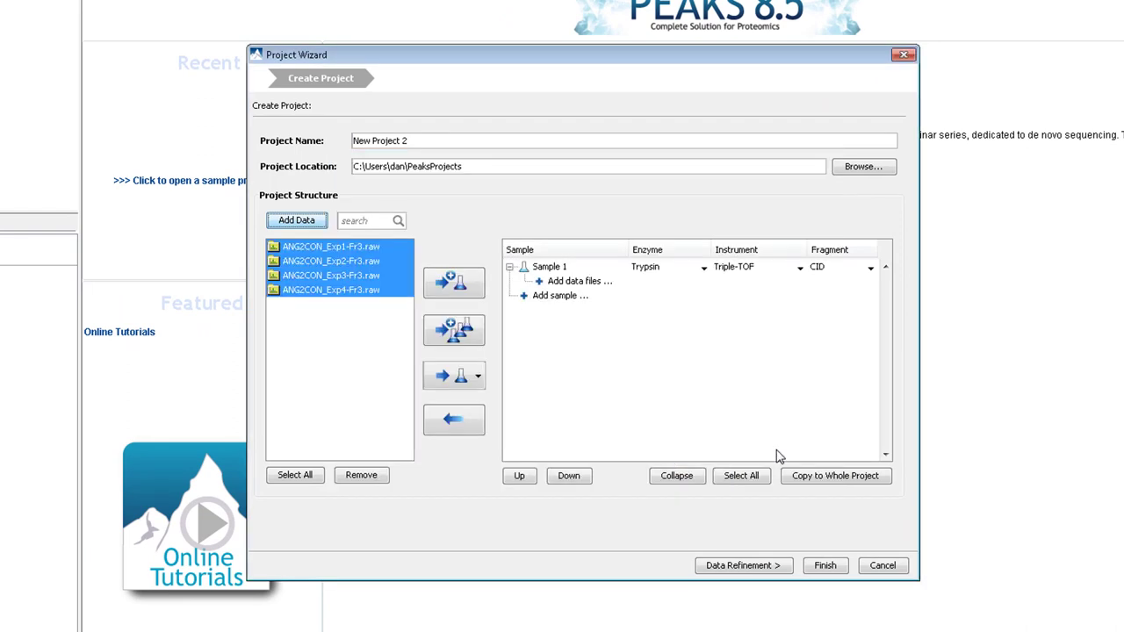
left_click(475, 331)
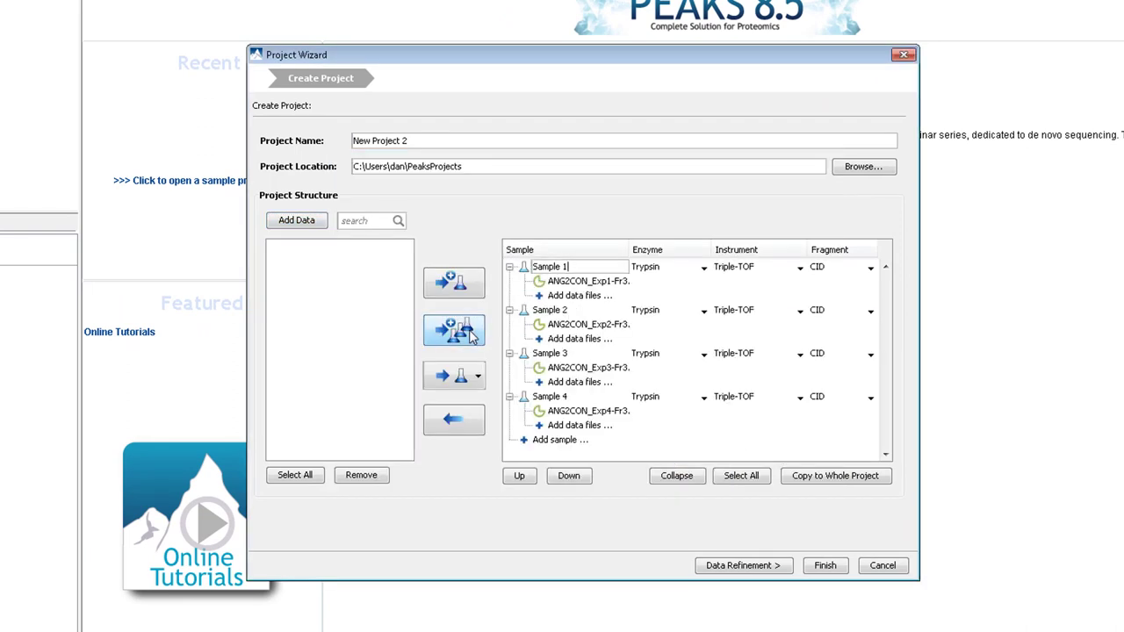
Set Sample 1 to Orbitrap (Orbi-Orbi) with HCD fragmentation and copy it to all samples
left_click(736, 269)
left_click(748, 294)
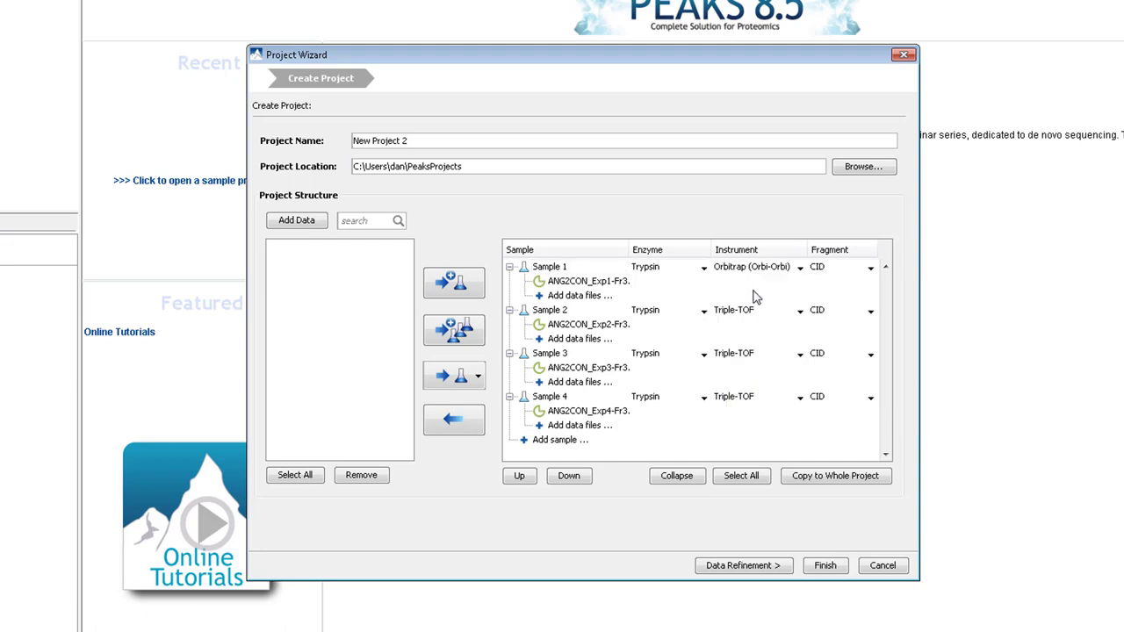
left_click(820, 269)
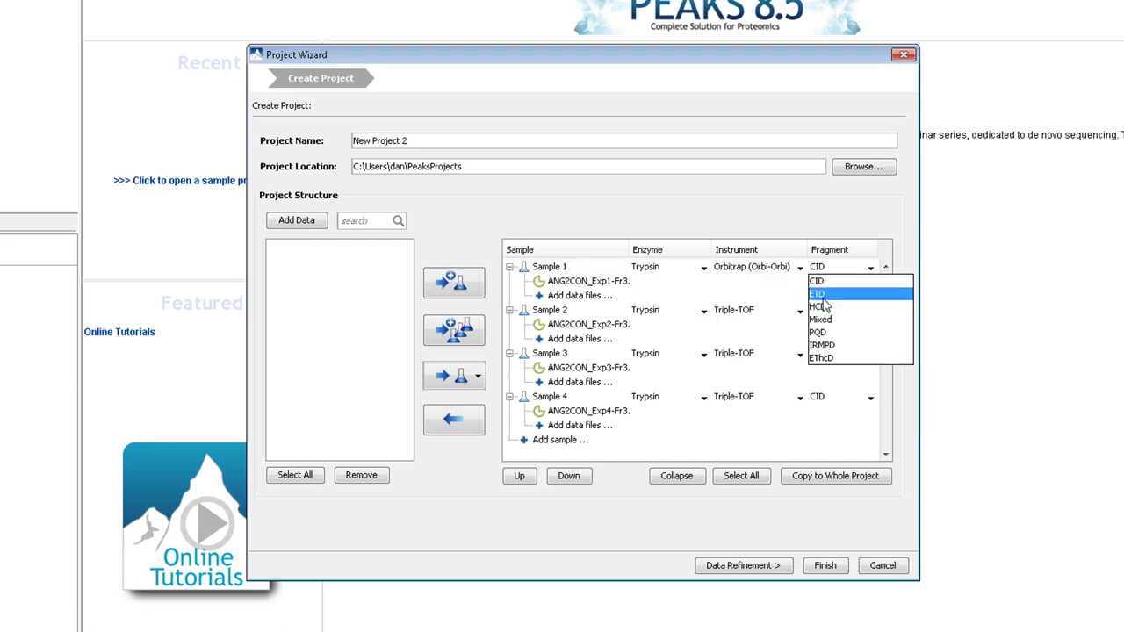
left_click(822, 306)
left_click(838, 479)
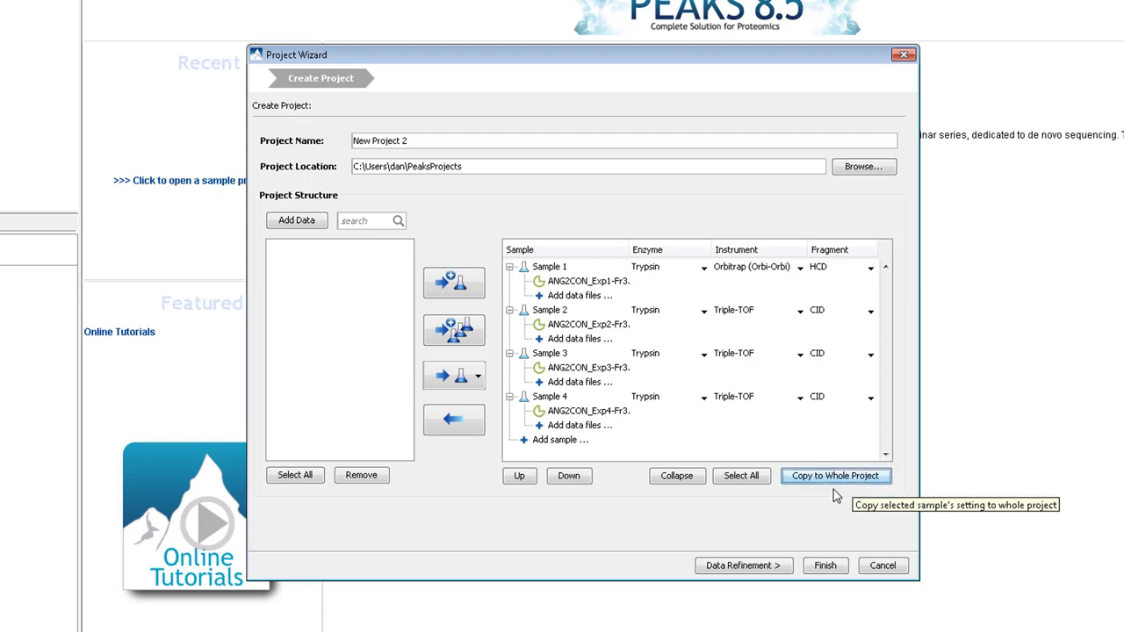
Step through data refinement and identification to quantification, choosing precursor ion SILAC quantification
left_click(781, 564)
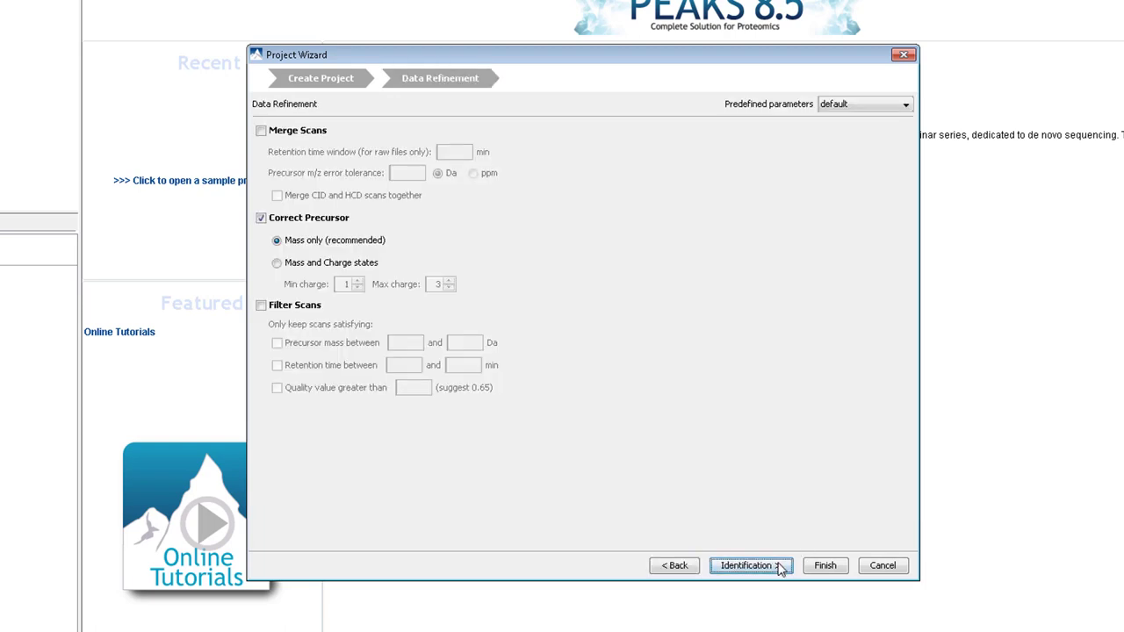
left_click(781, 566)
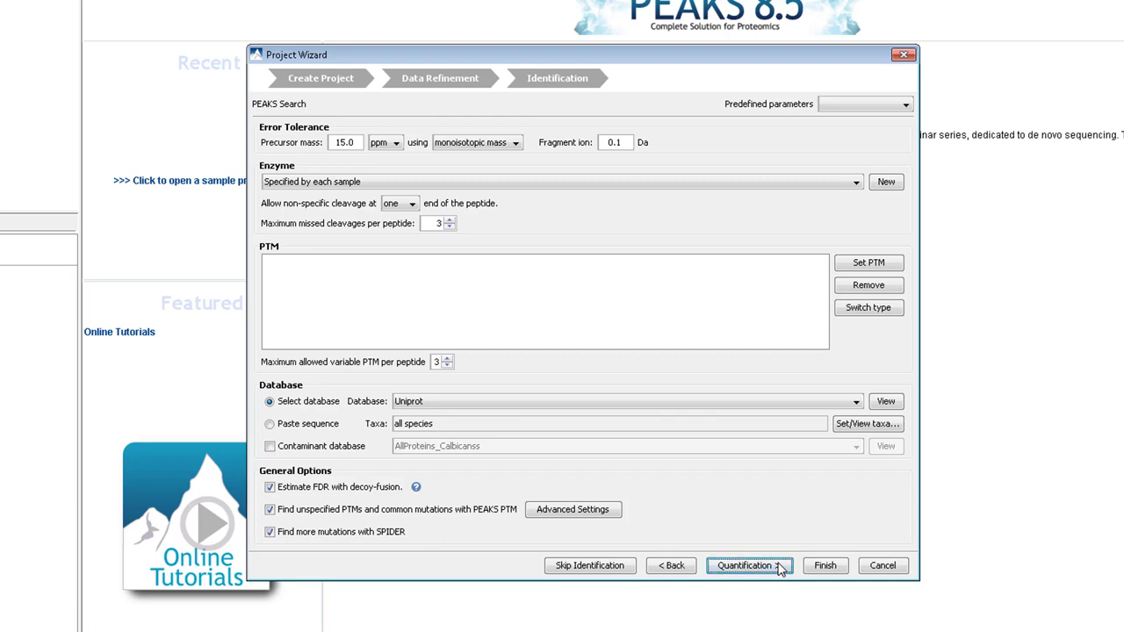
left_click(748, 565)
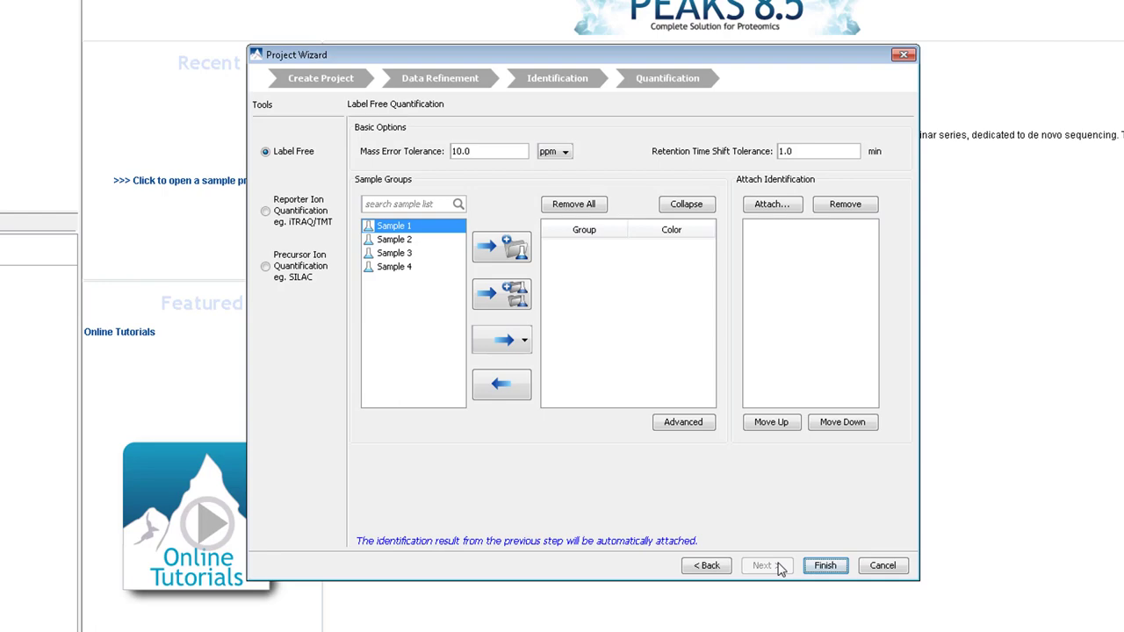
left_click(268, 267)
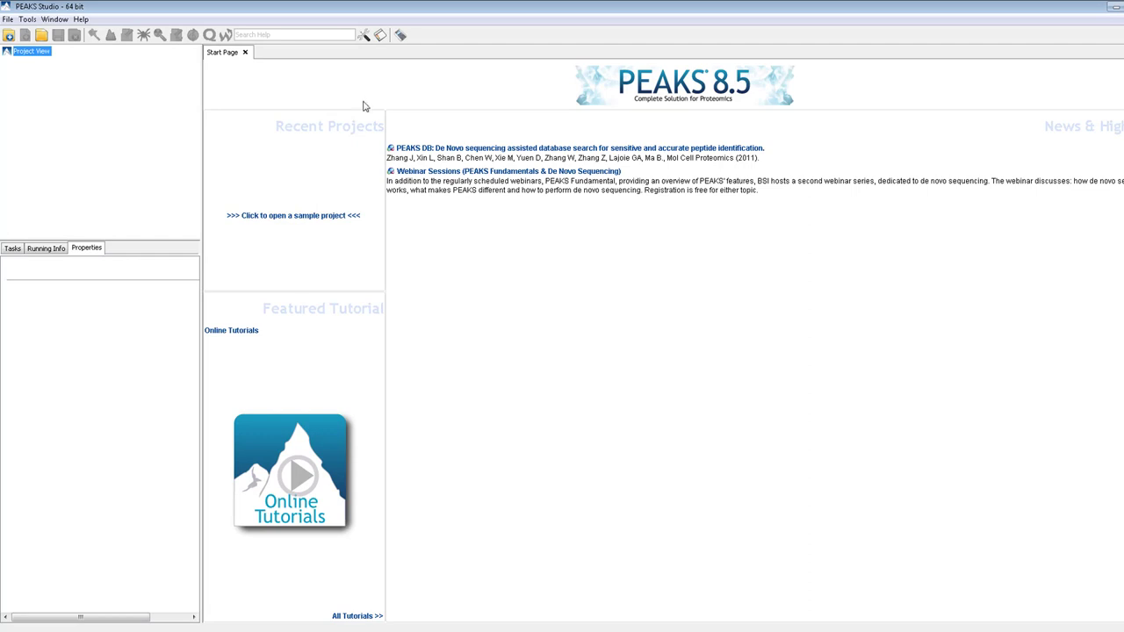
Create a new labelled quantification method of type Precursor Ion Quantification
left_click(363, 35)
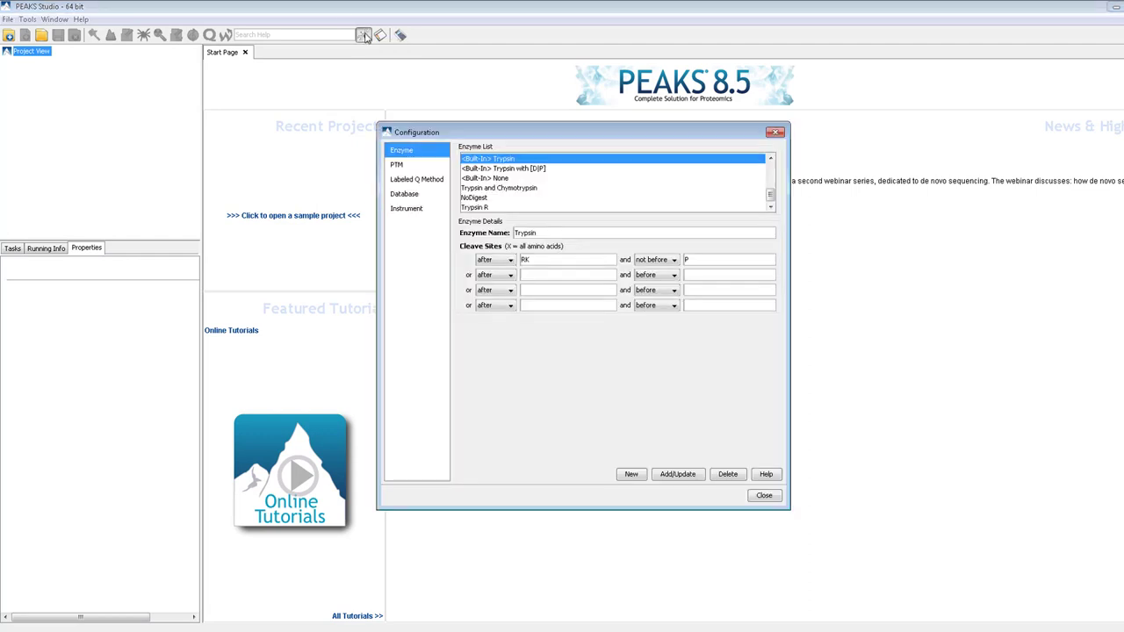
left_click(409, 181)
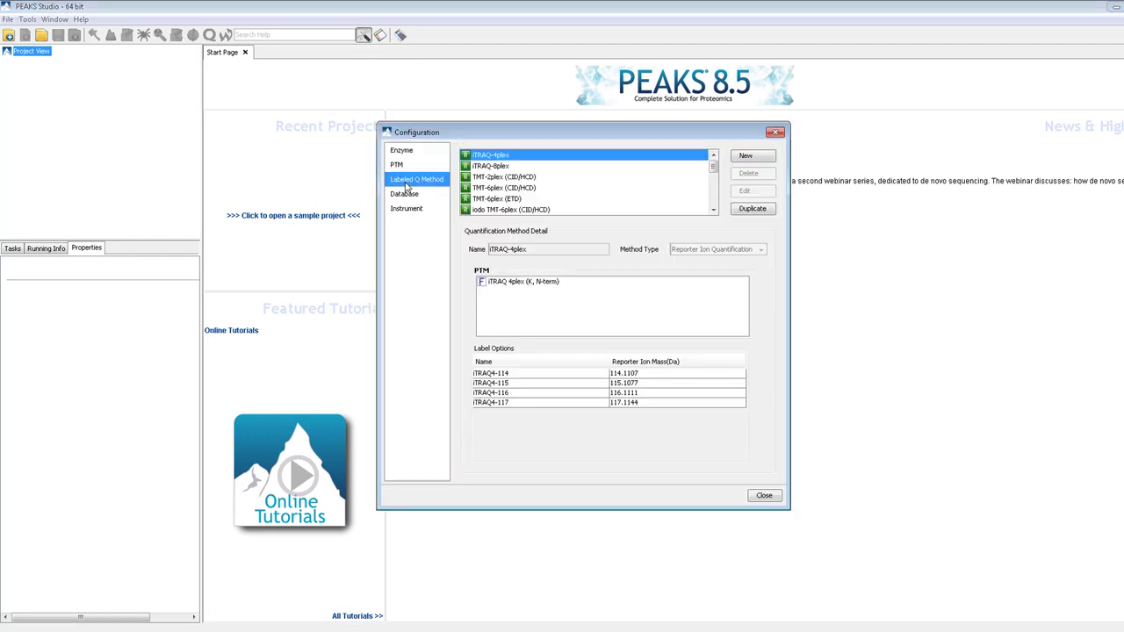
left_click(746, 156)
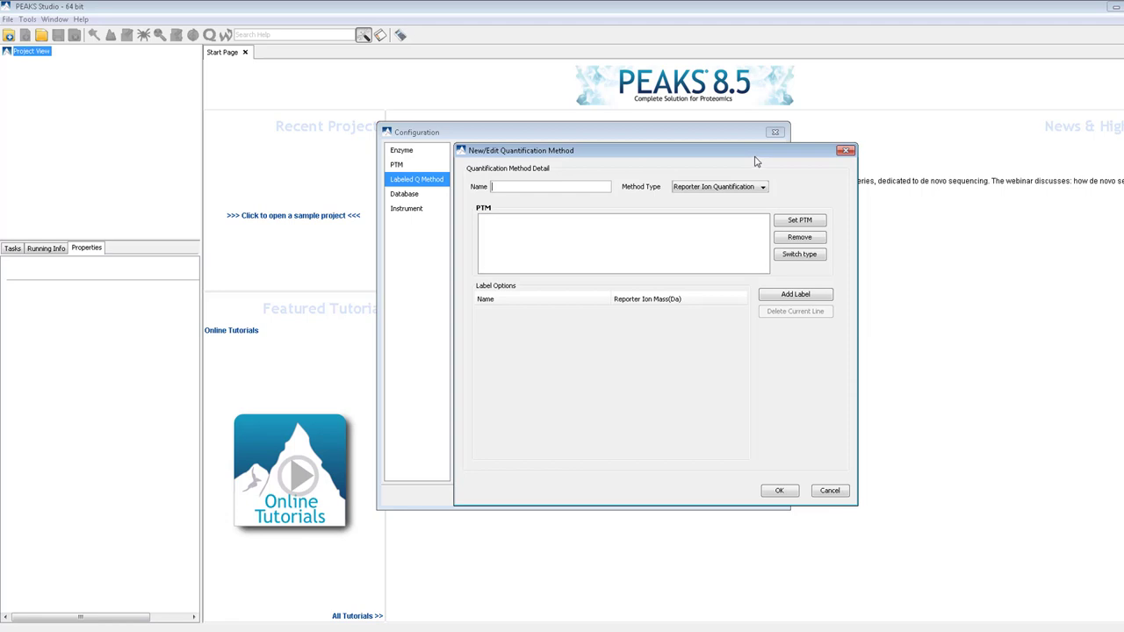
left_click(743, 188)
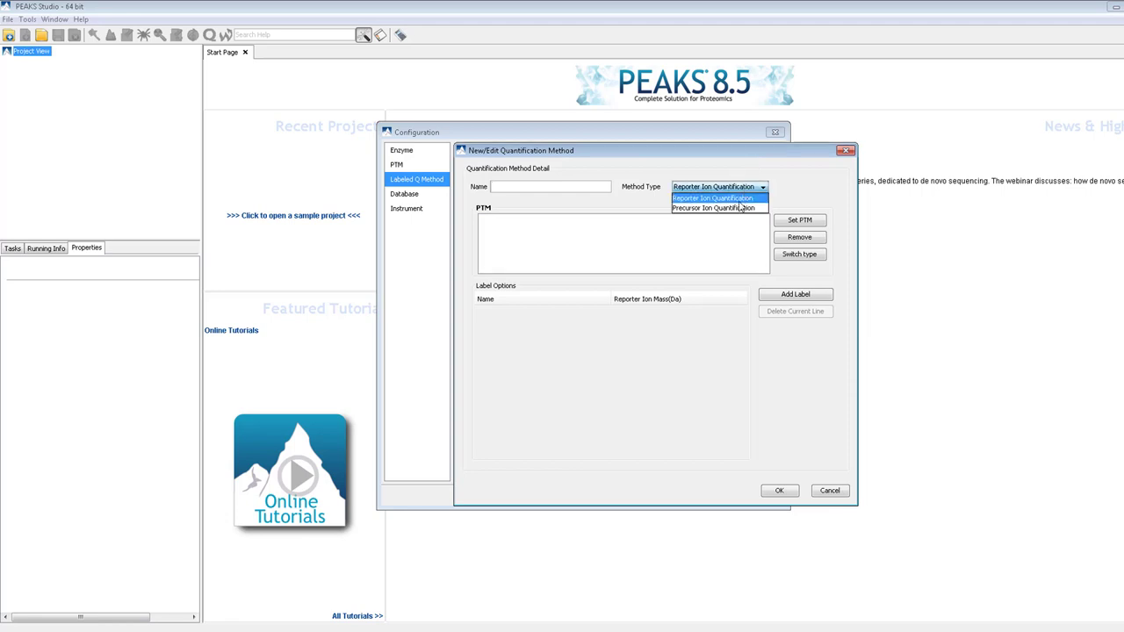
left_click(738, 209)
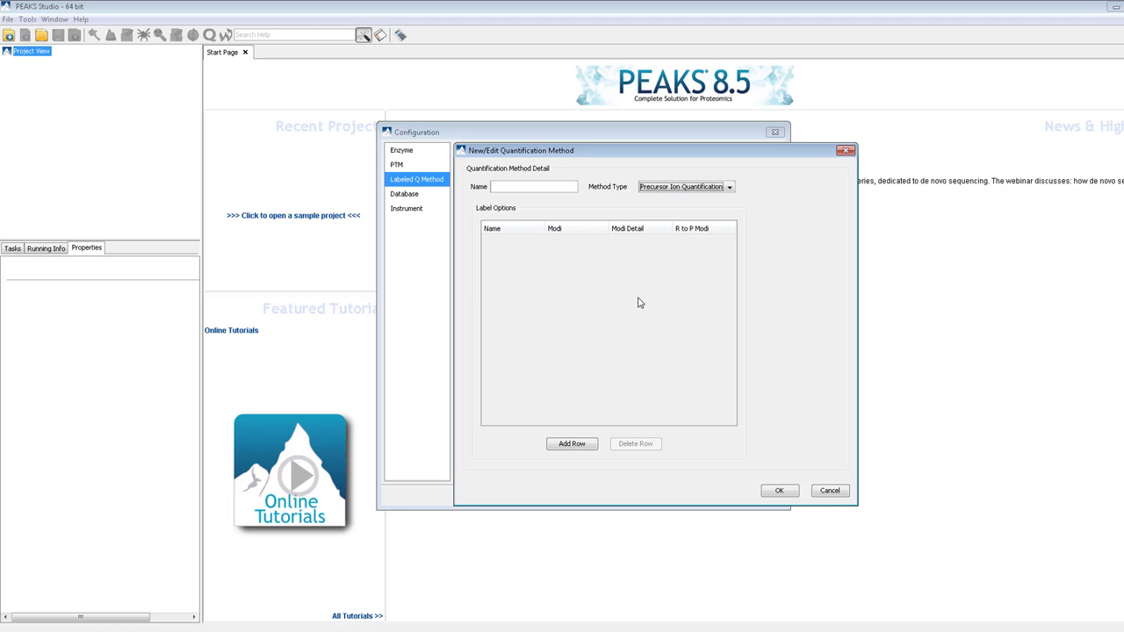
Add two label rows to the method, named Light and Heavy
left_click(582, 445)
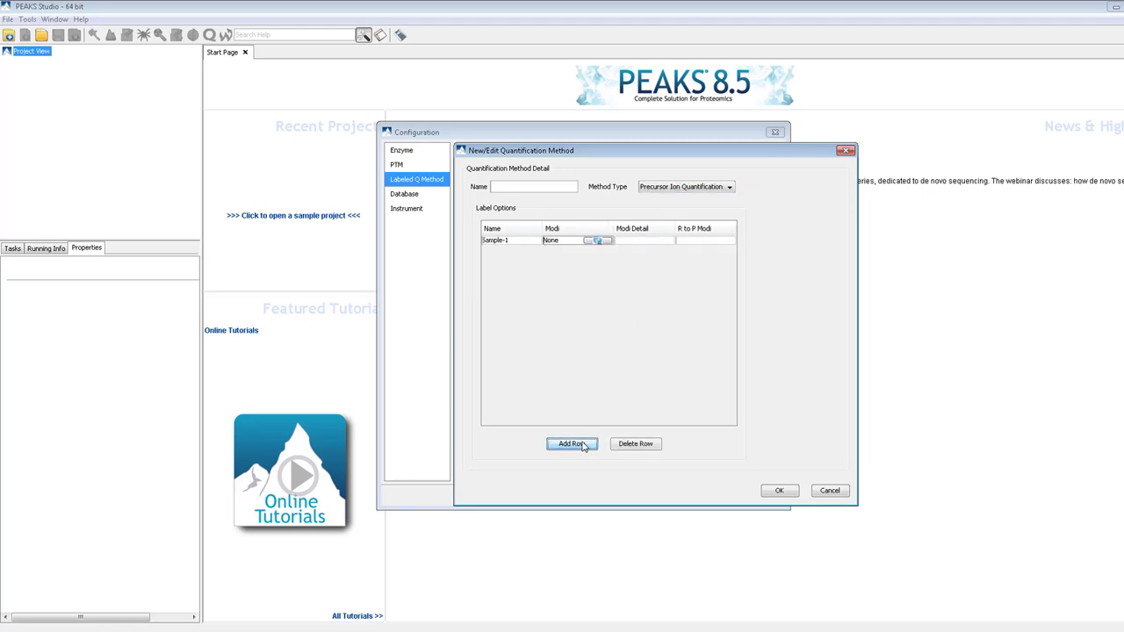
left_click(583, 445)
left_click(514, 246)
left_click(515, 241)
type("L")
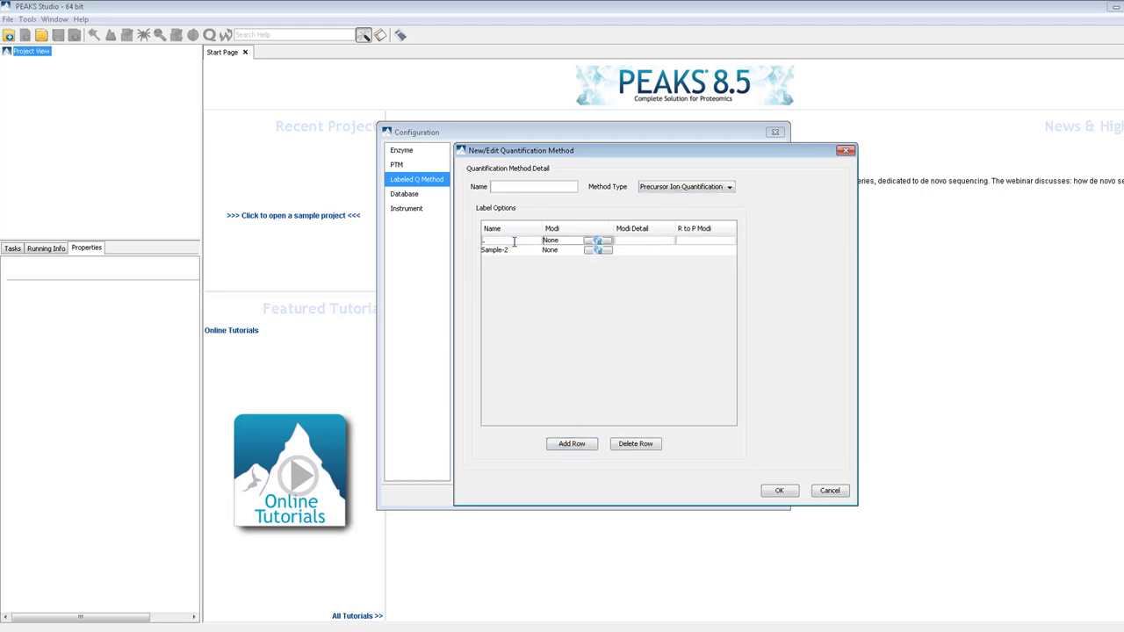
type("ight")
double_click(512, 249)
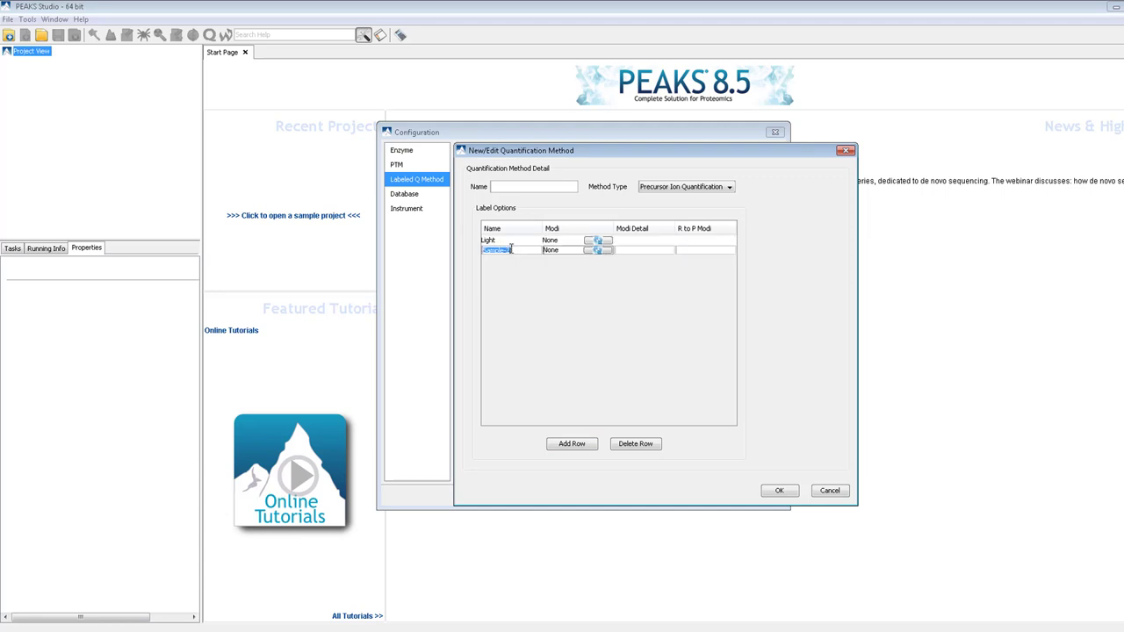
type("Heavy")
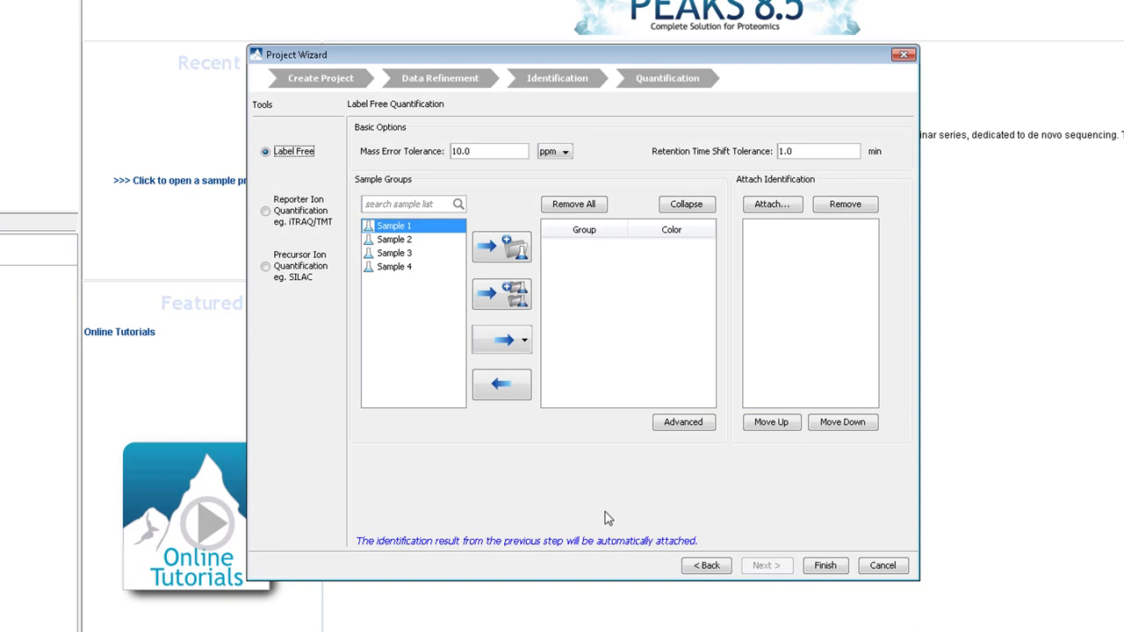
Switch to precursor ion SILAC quantification using the Silac 2plex labelling method
left_click(266, 267)
left_click(506, 141)
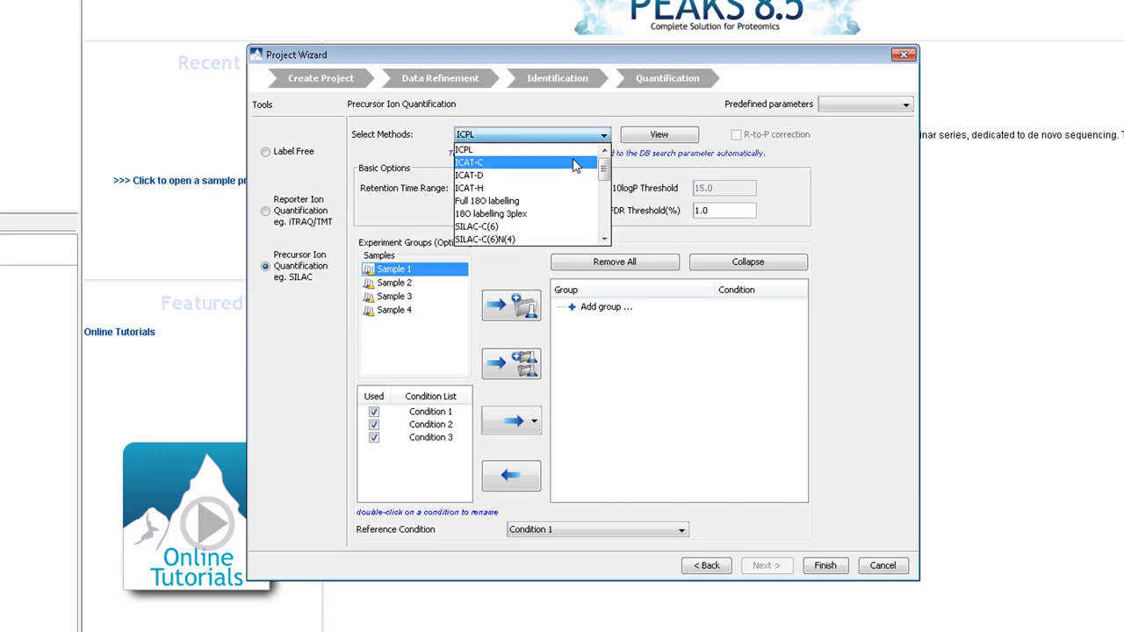
left_click_drag(606, 180, 605, 224)
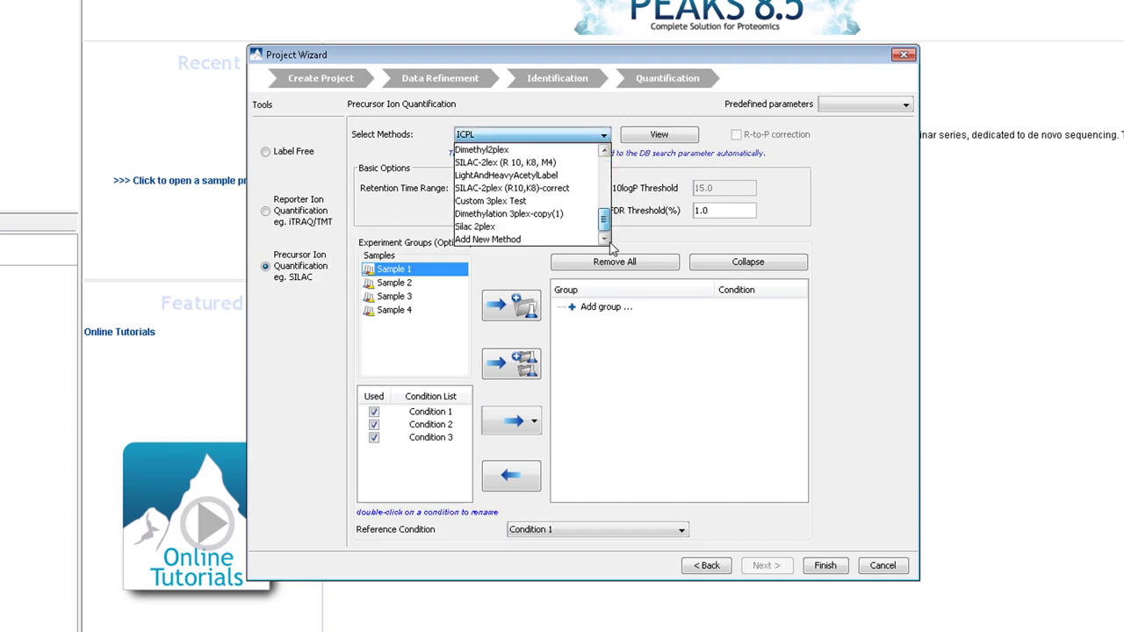
left_click(528, 229)
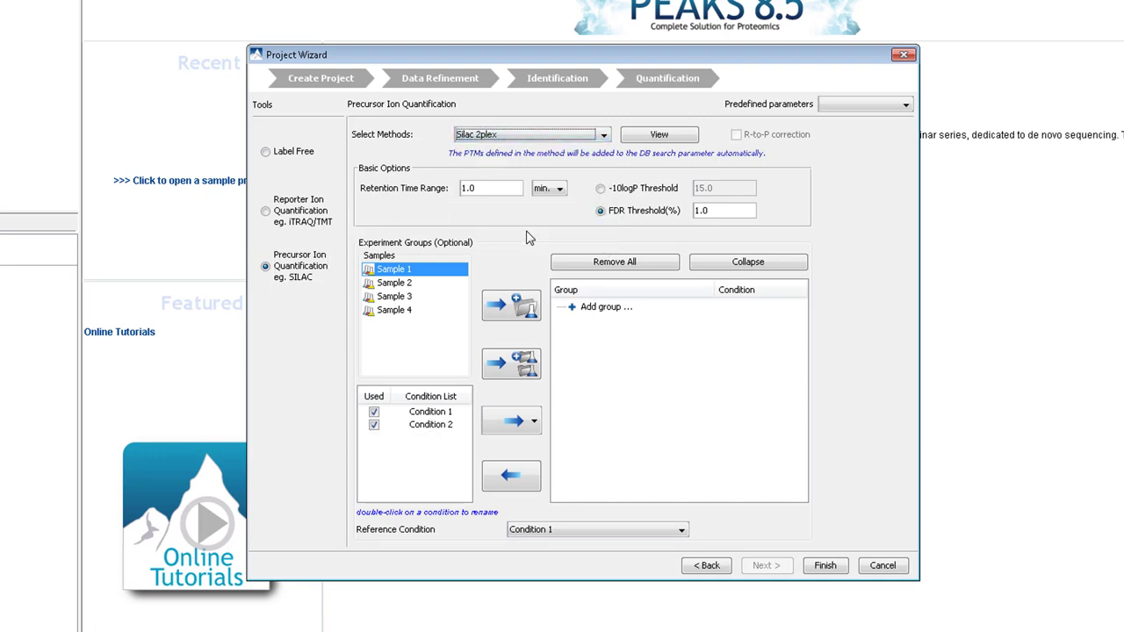
Set the retention time range to 20 sec and select all four samples
left_click(477, 188)
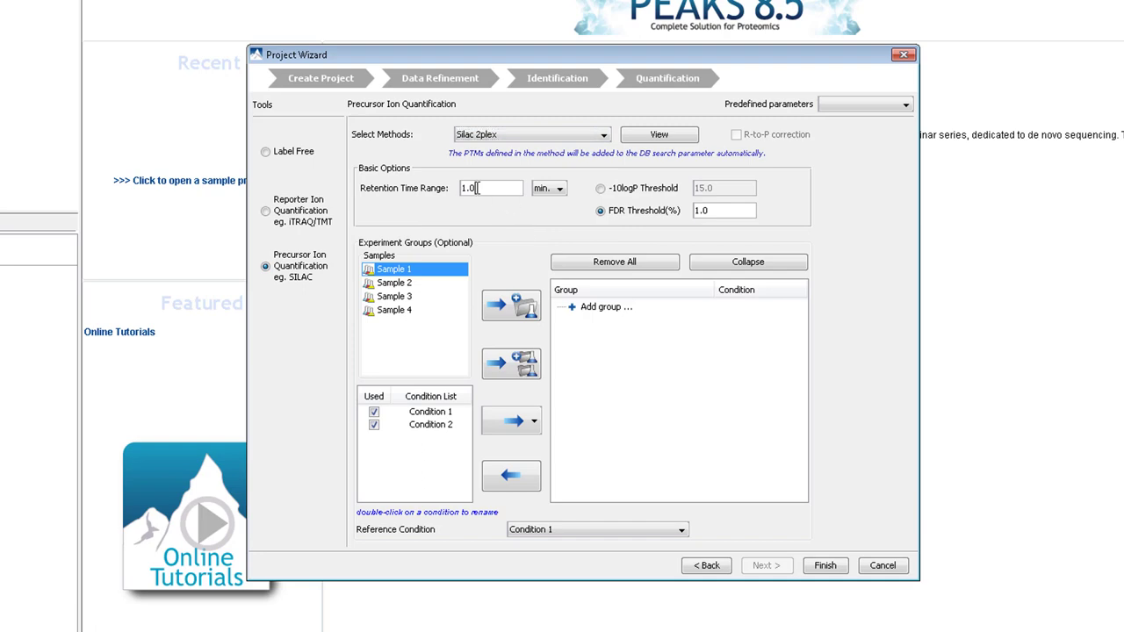
left_click_drag(477, 188, 459, 190)
type("20")
left_click(541, 190)
left_click(557, 215)
left_click(406, 314, "shift")
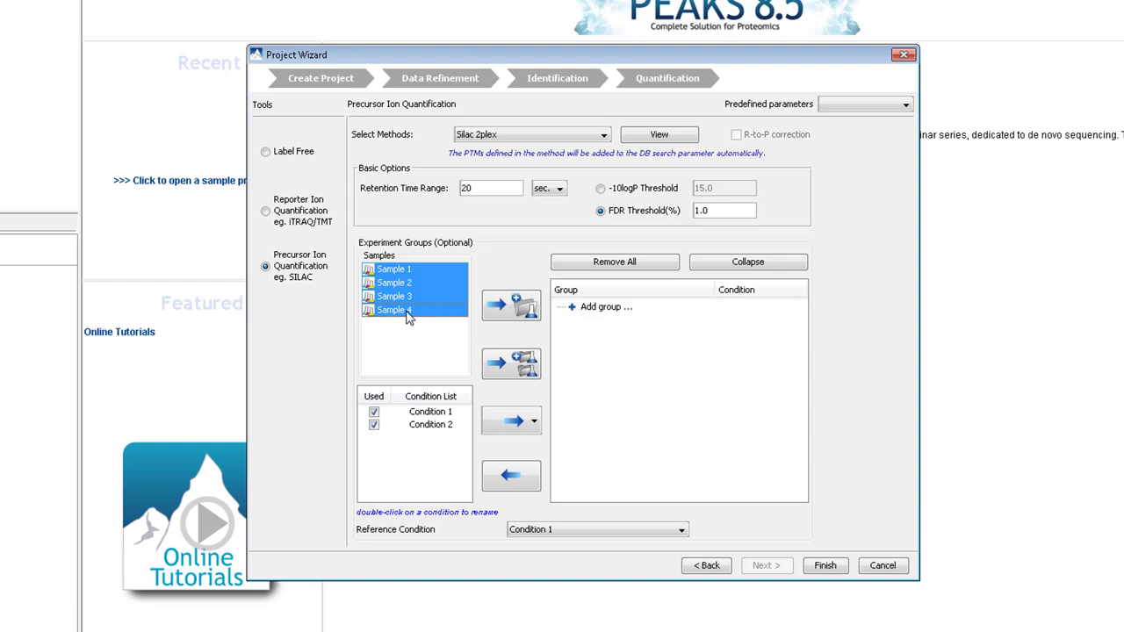
Put Samples 1–4 into a new group and rename its conditions Control and Treated
left_click(515, 314)
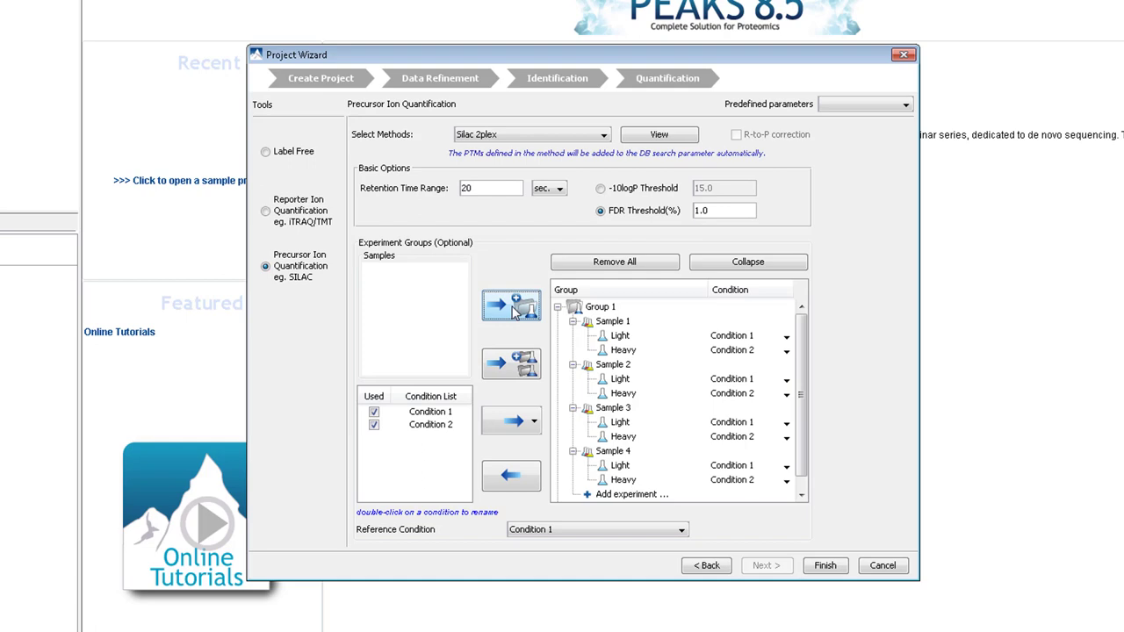
left_click(439, 417)
double_click(439, 417)
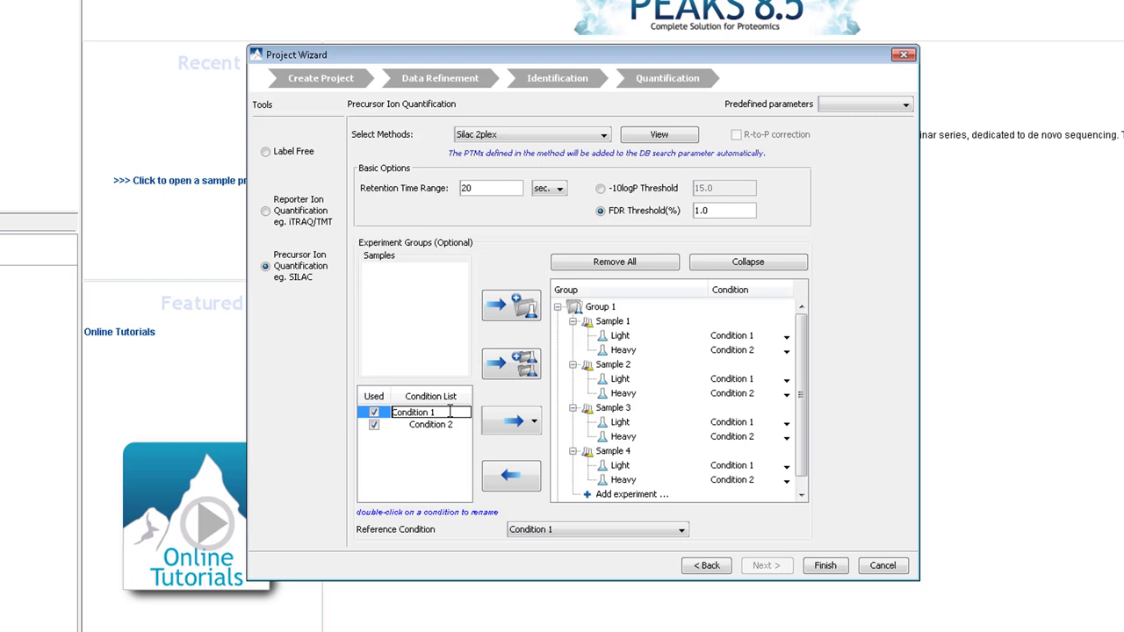
left_click_drag(449, 411, 374, 413)
type("Control")
left_click(439, 425)
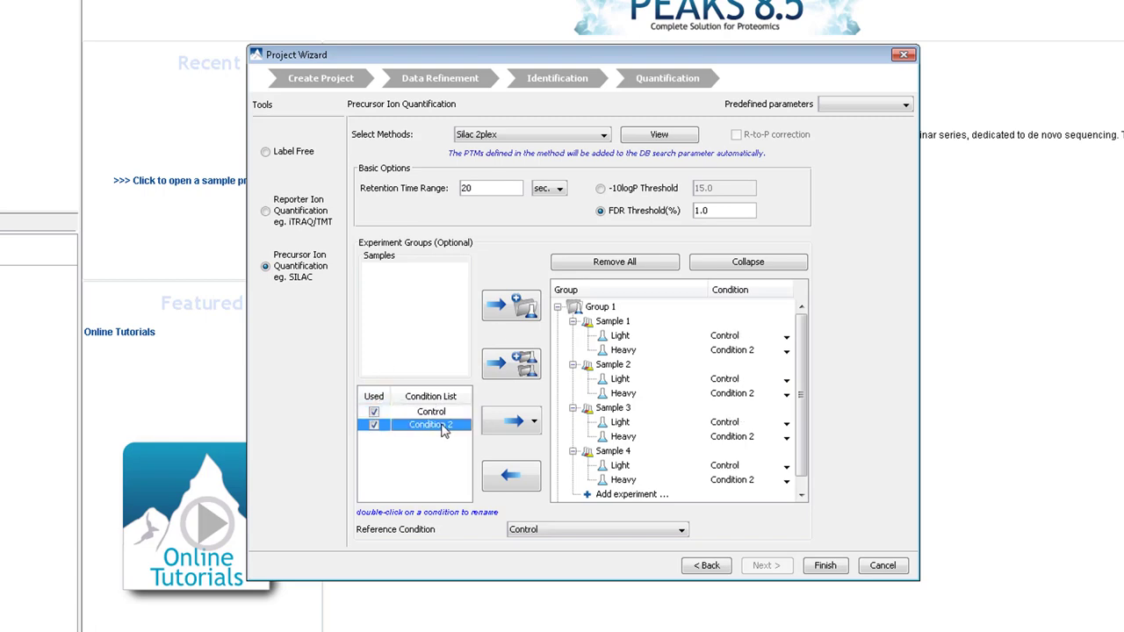
double_click(448, 425)
left_click_drag(450, 425, 383, 425)
type("Treated")
key("Return")
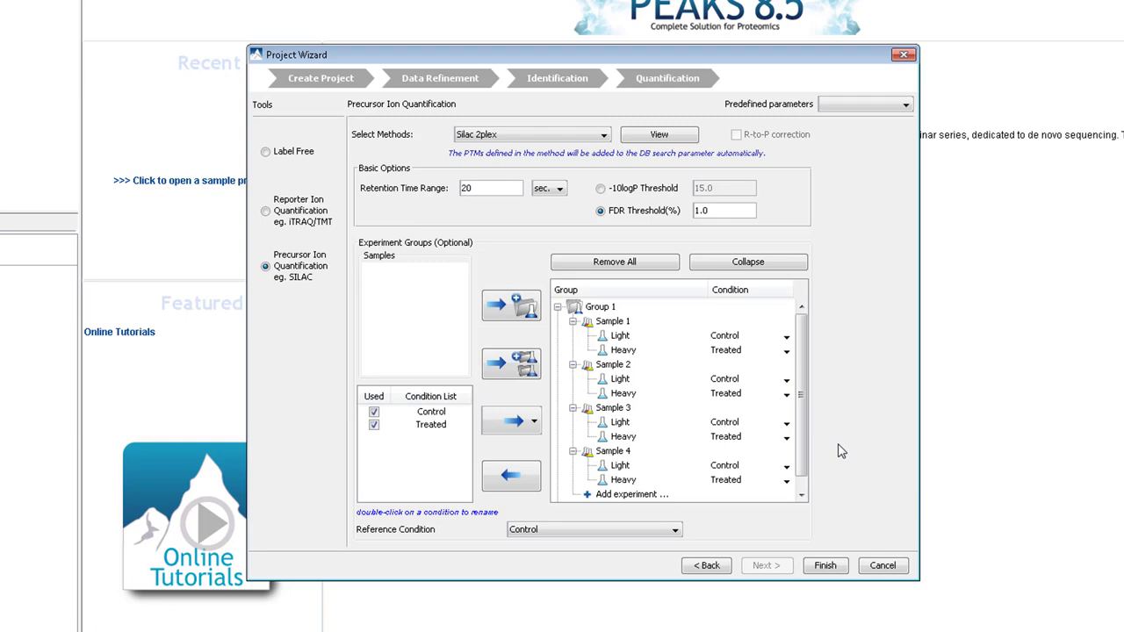
Reverse Sample 4's labels: Light as Treated, Heavy as Control, then check the reference condition
left_click(748, 466)
left_click(732, 490)
left_click(733, 482)
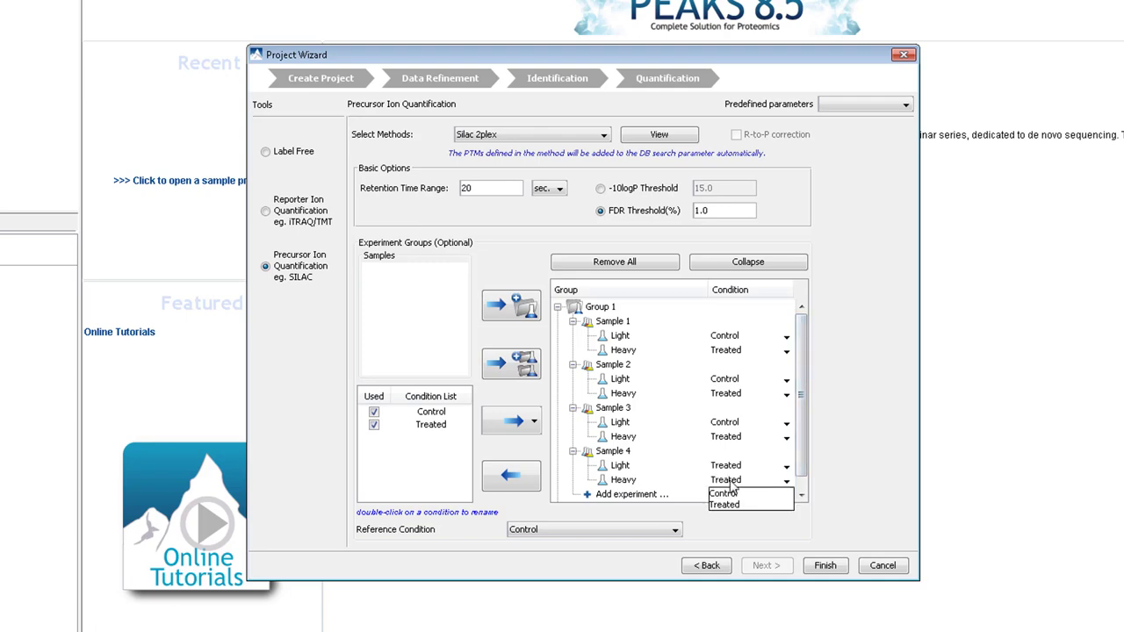
left_click(732, 495)
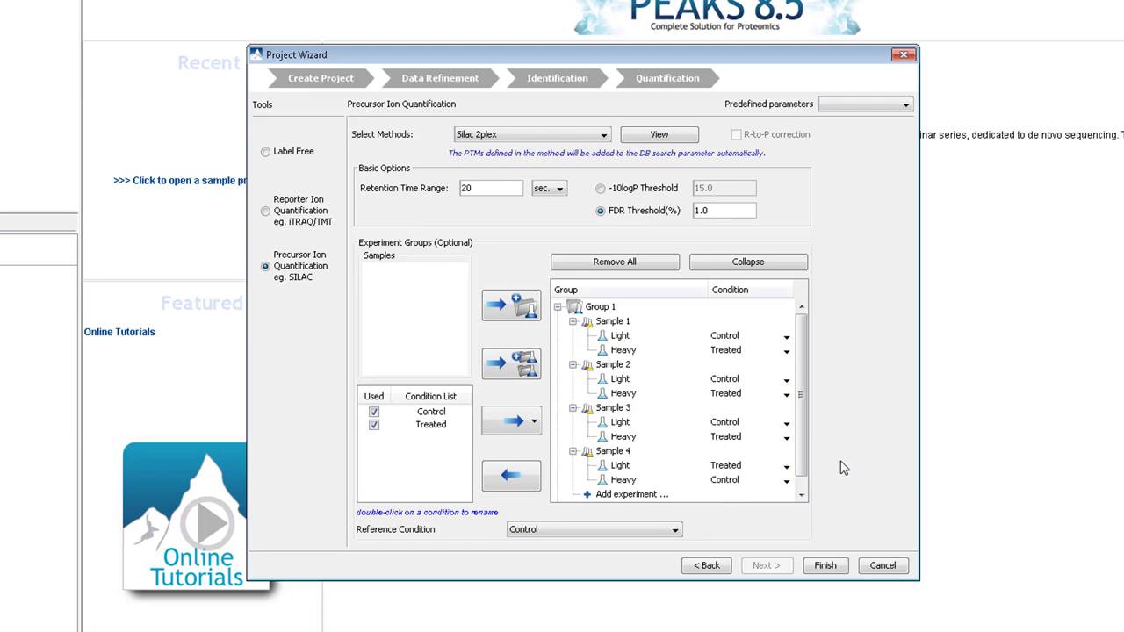
left_click(633, 529)
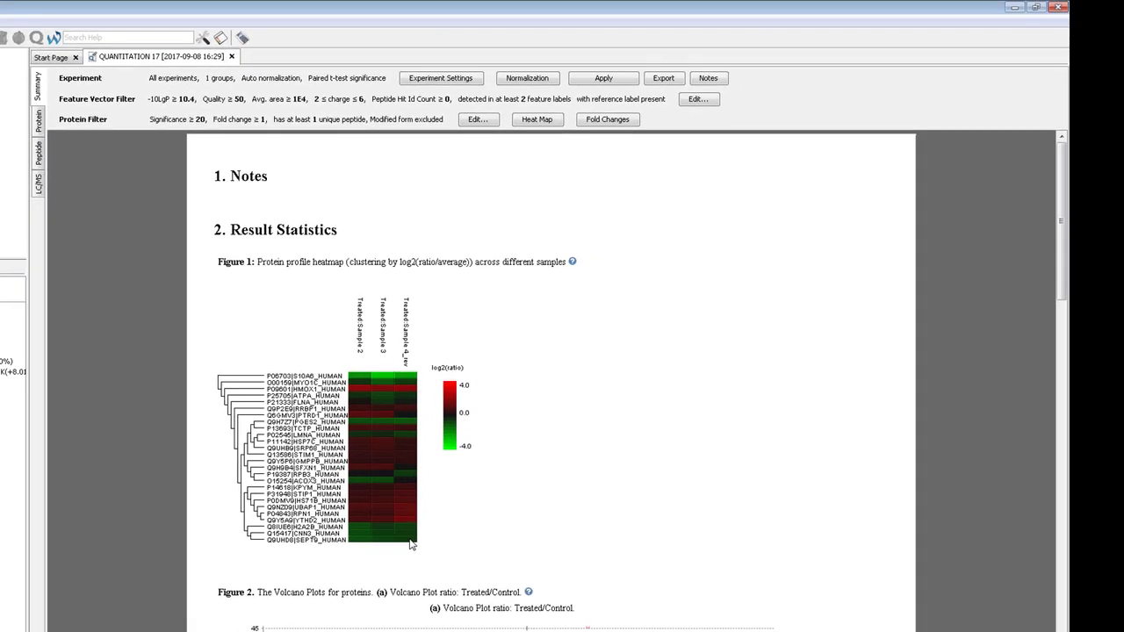
left_click(697, 100)
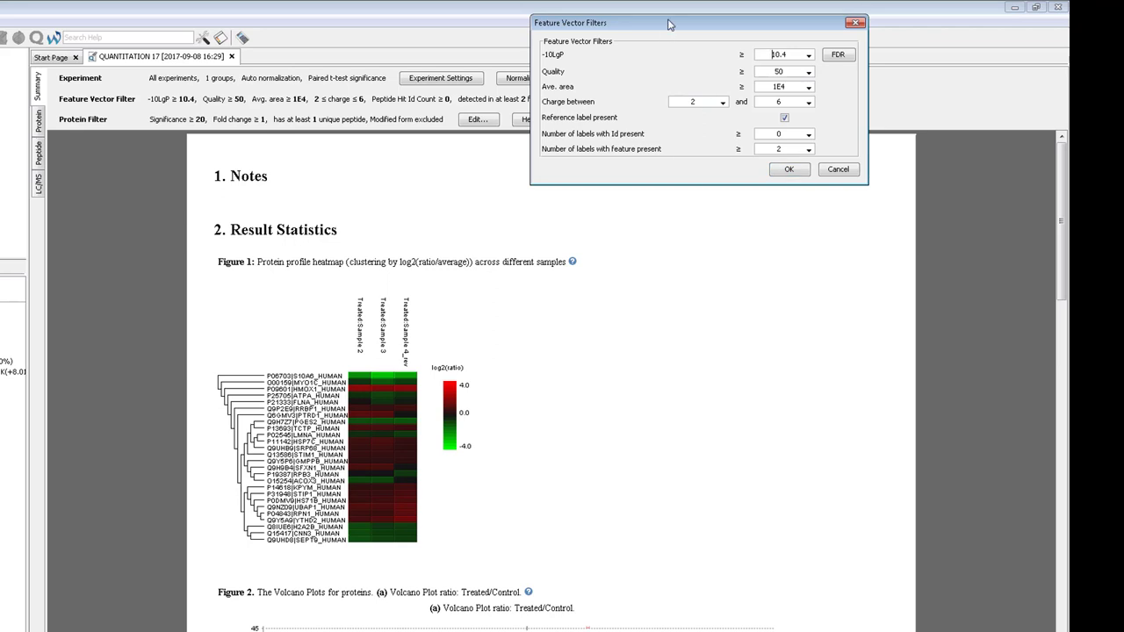
left_click_drag(667, 21, 439, 168)
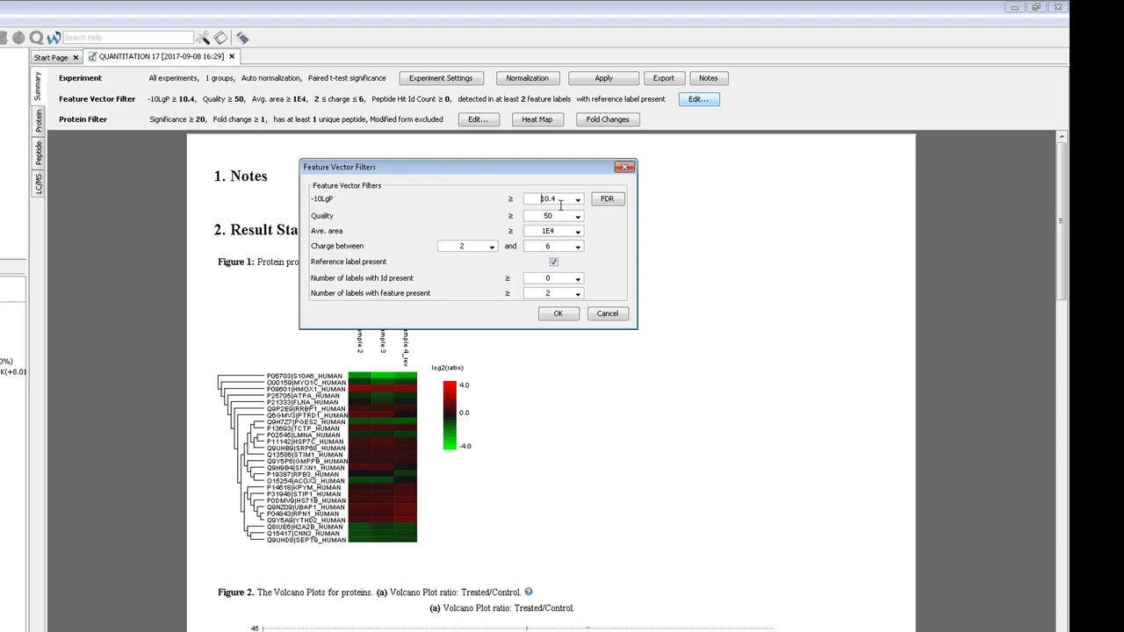
left_click_drag(557, 200, 529, 204)
left_click(548, 215)
double_click(532, 231)
left_click(607, 313)
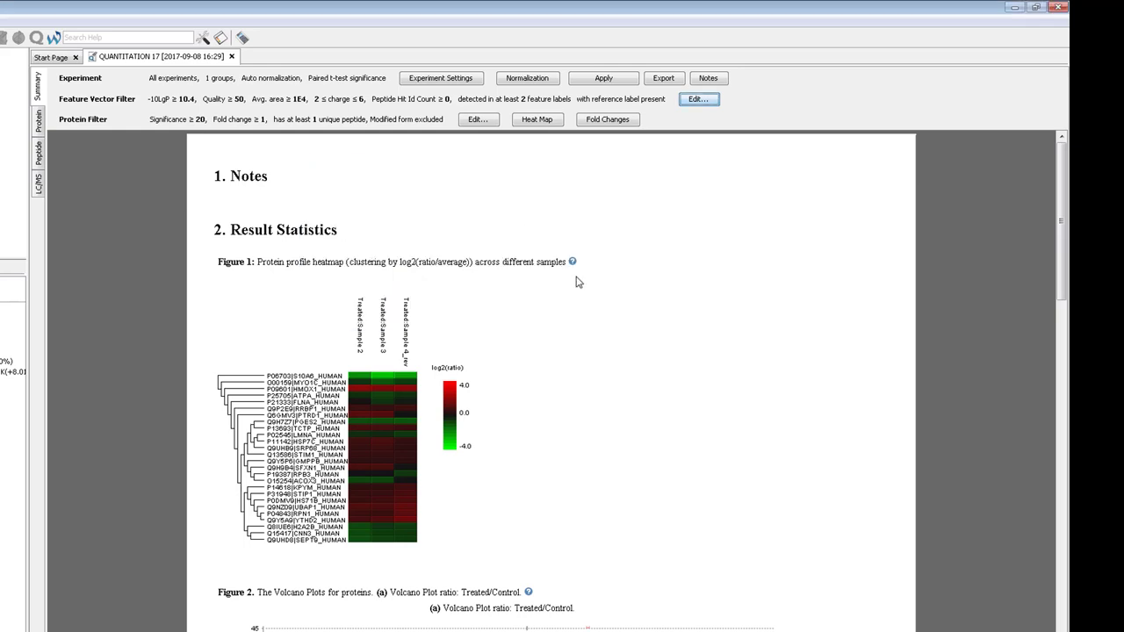
left_click(490, 122)
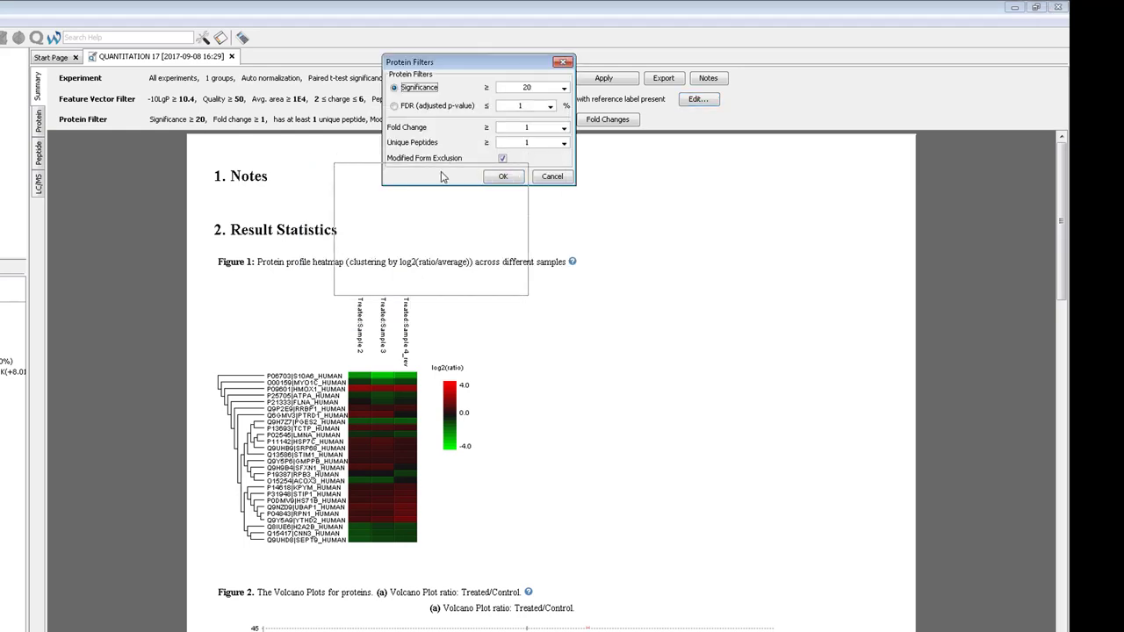
left_click(494, 199)
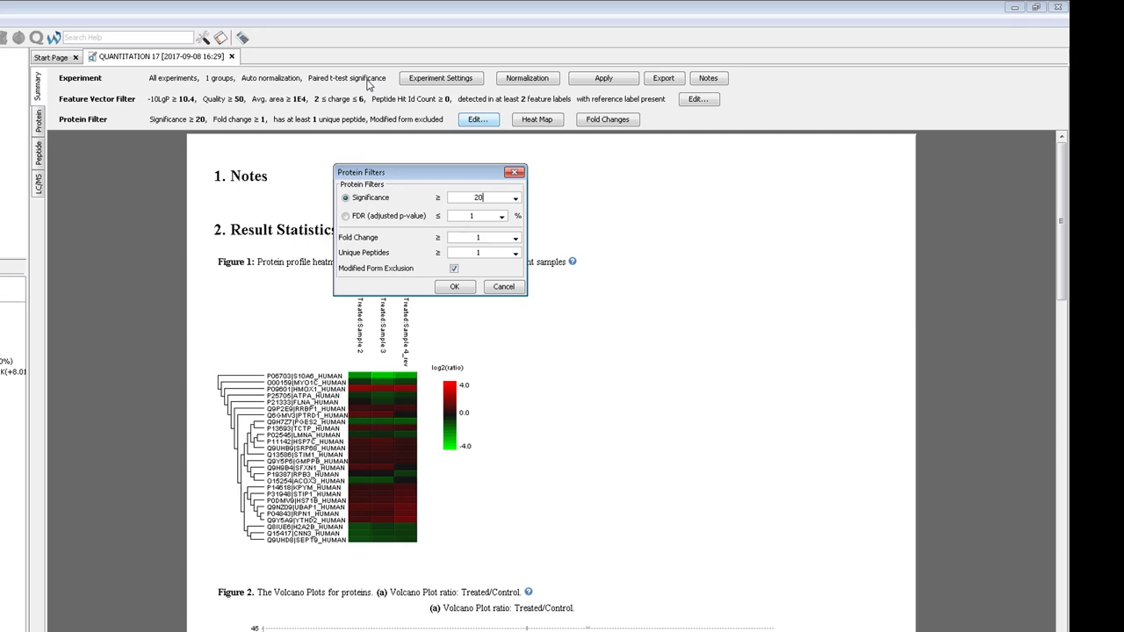
left_click(347, 216)
left_click(455, 269)
left_click(455, 268)
left_click(454, 269)
left_click(493, 289)
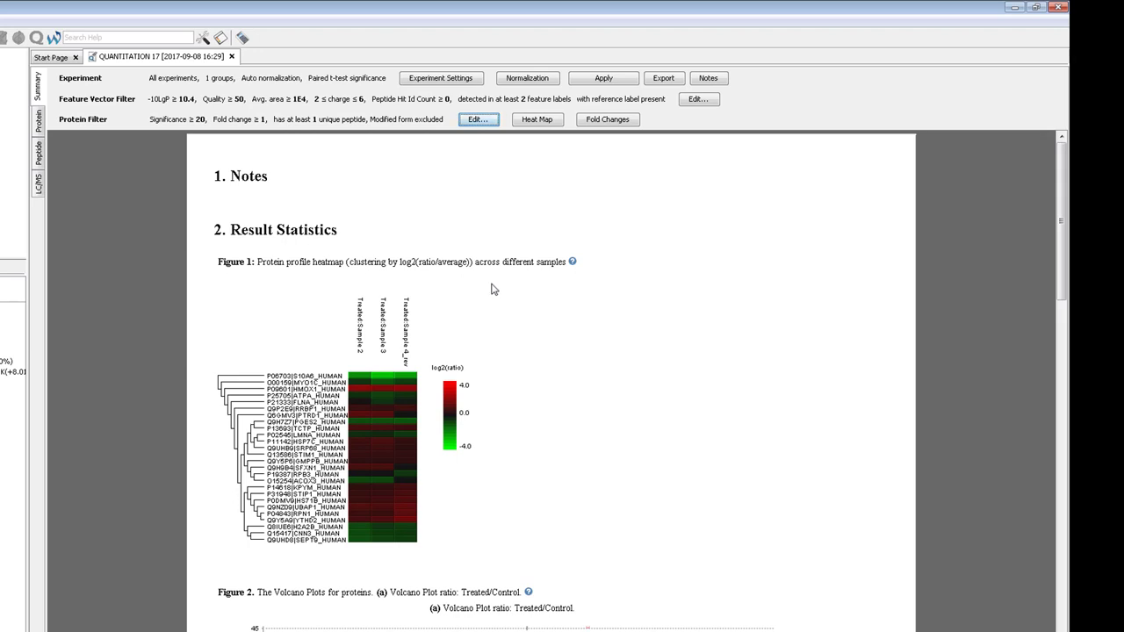
In Normalization, try spike proteins MYOF, TLN1 and FLNA for Sample 2, then choose Manual input
left_click(527, 78)
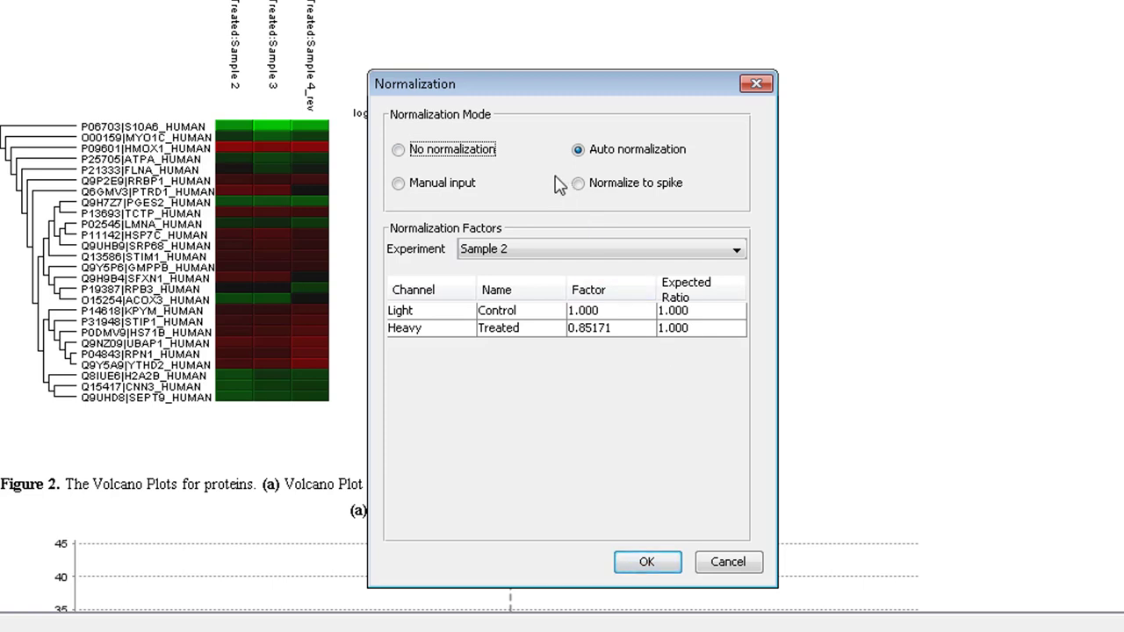
left_click(574, 247)
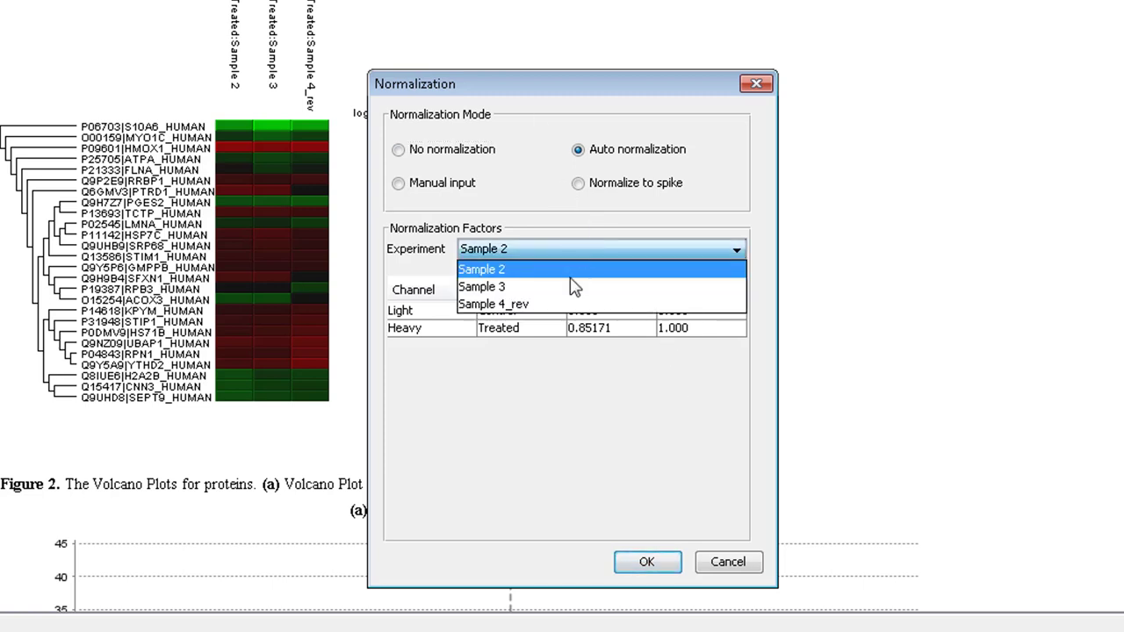
left_click(605, 402)
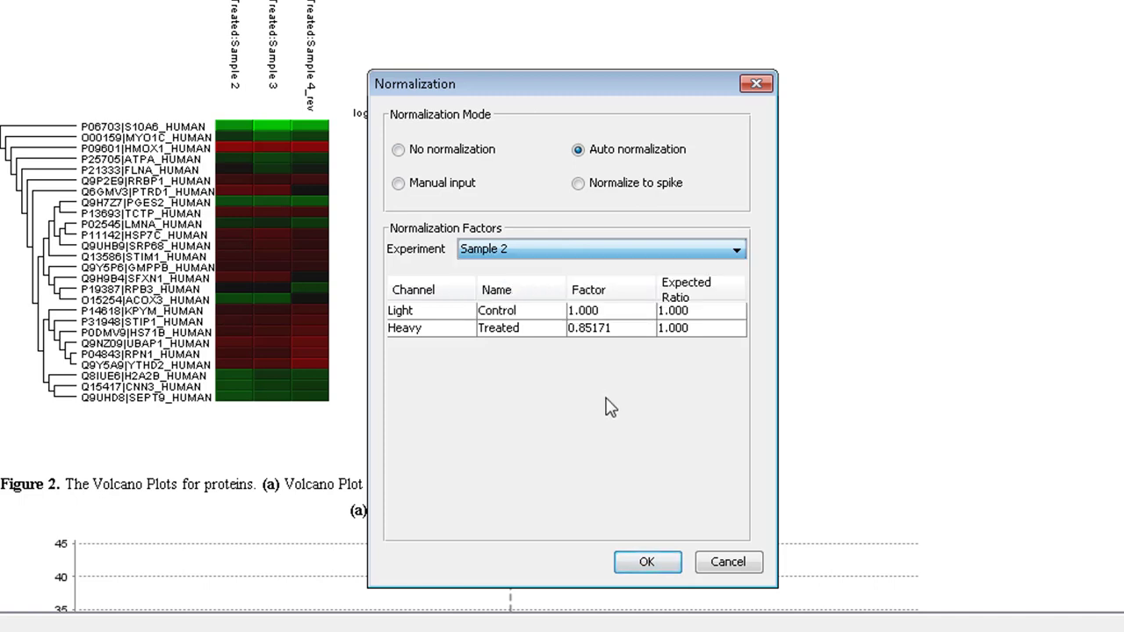
left_click(581, 188)
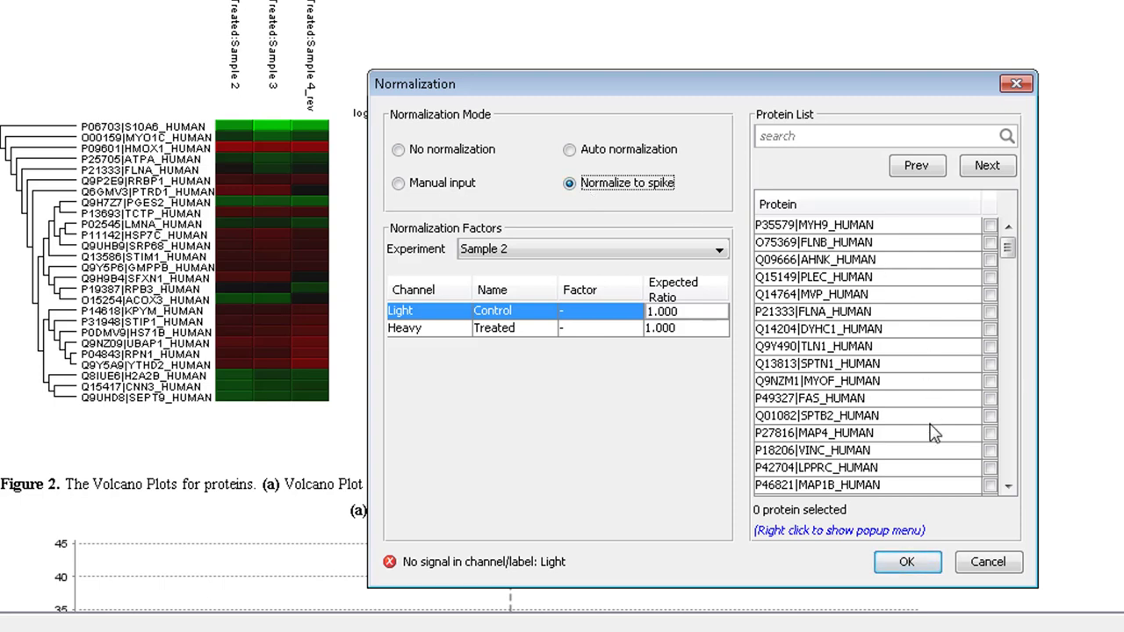
left_click(990, 380)
left_click(990, 346)
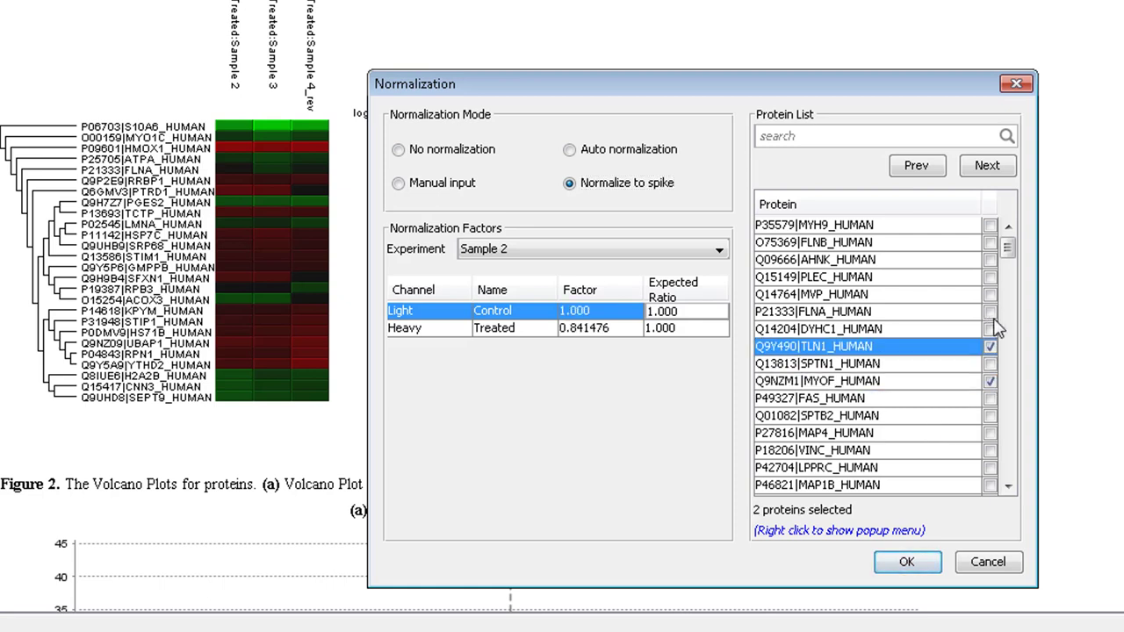
left_click(990, 312)
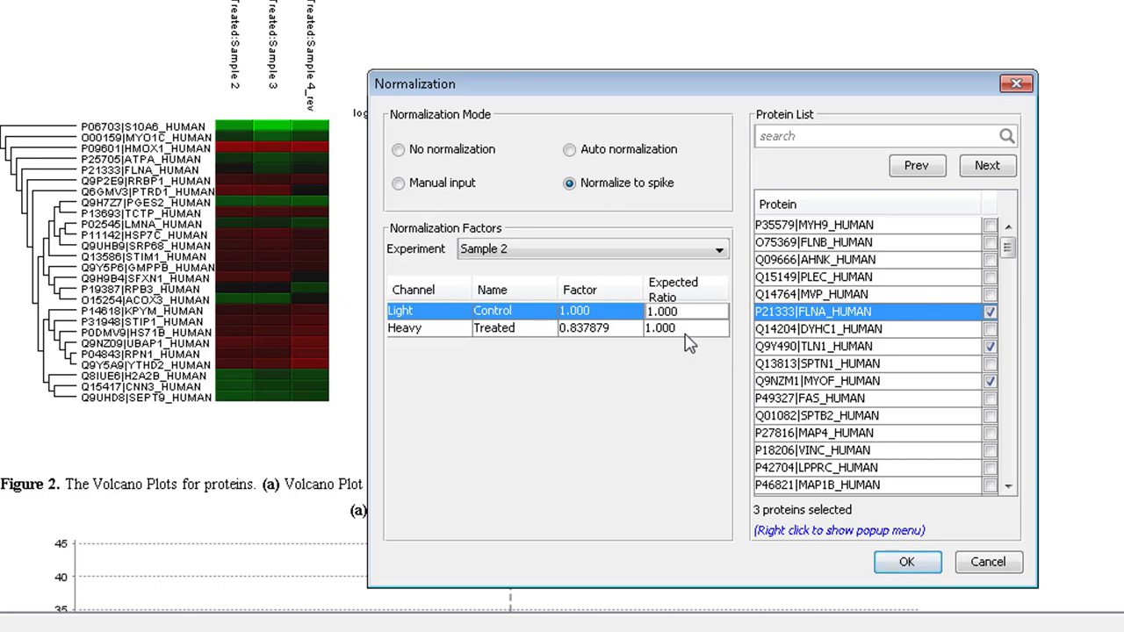
left_click(429, 186)
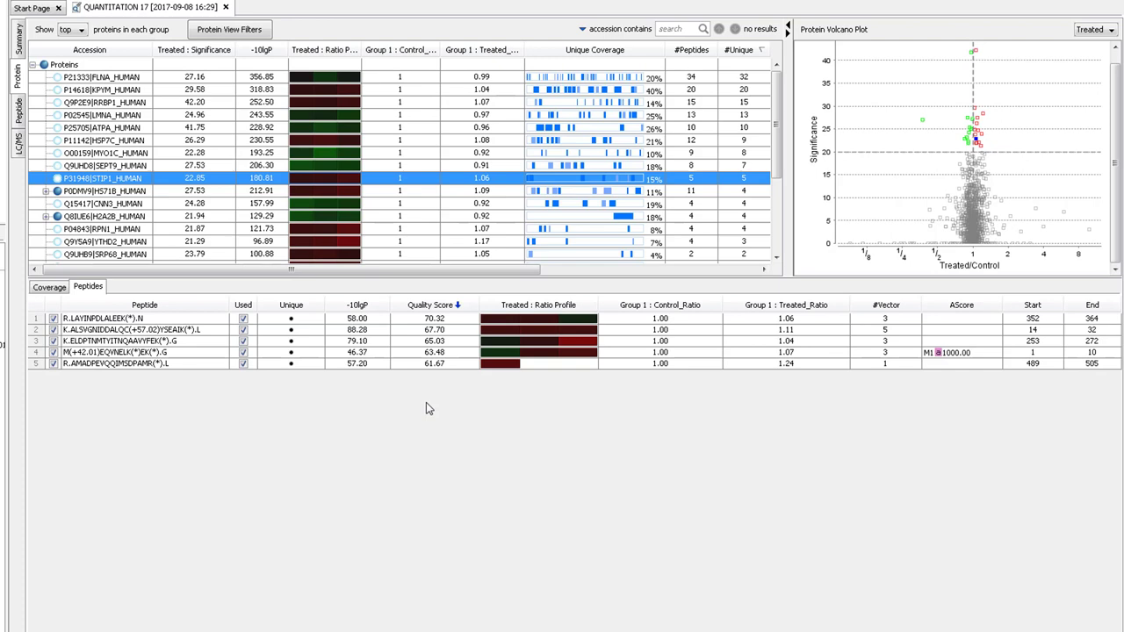
Review the protein table and Treated/Control volcano plot with P31948|STIP1_HUMAN's peptides listed
mouse_move(347, 241)
Open the second STIP1 peptide's spectrum and Light/Heavy XICs, then return to the Summary report
left_click(622, 332)
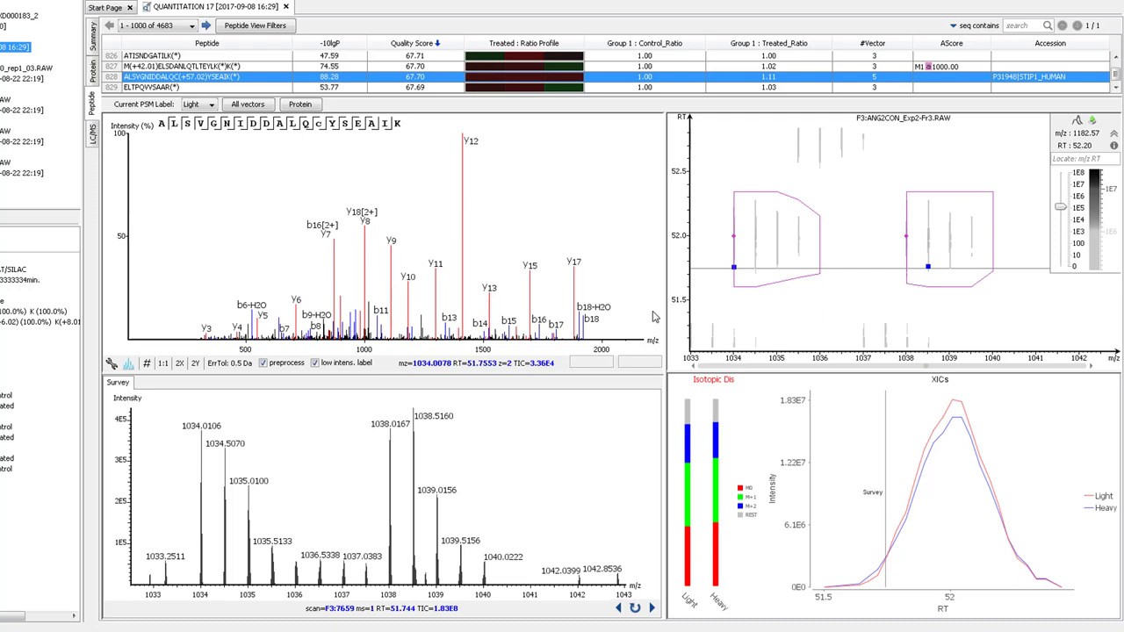
mouse_move(494, 80)
From the quantitation Summary report, open Export and show the CSV text-format options
left_click(90, 35)
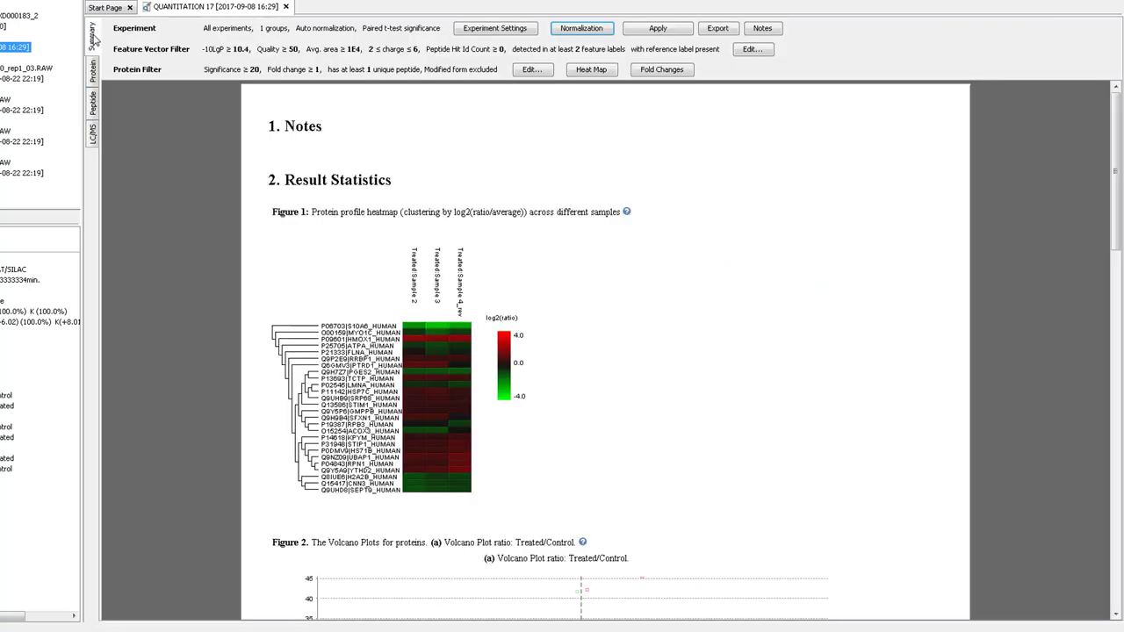
left_click(722, 33)
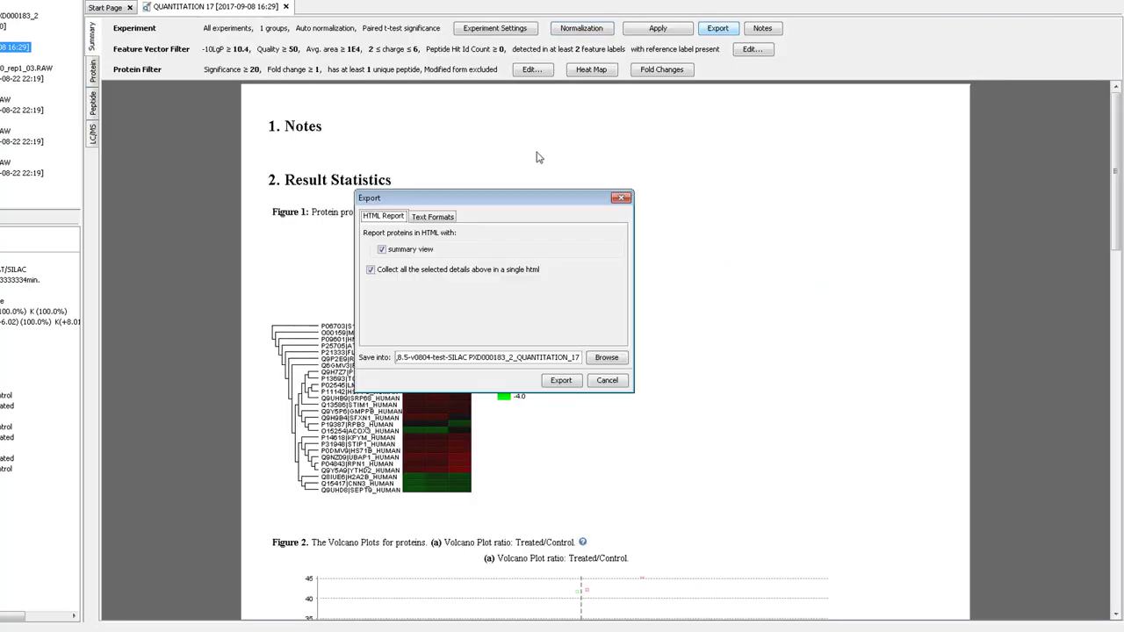
left_click(445, 217)
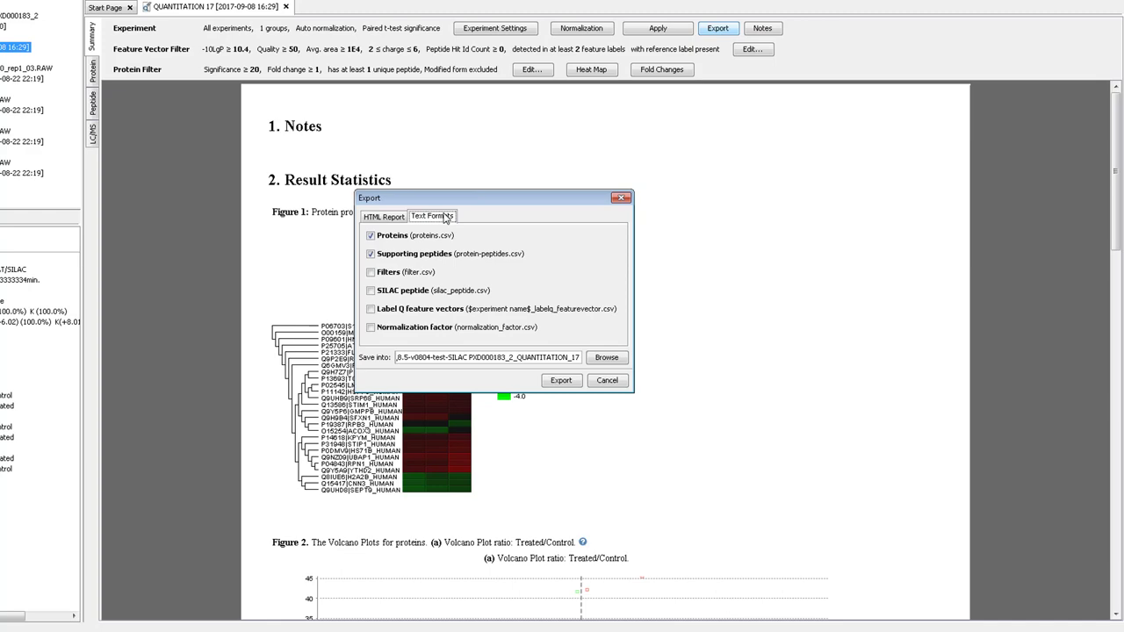